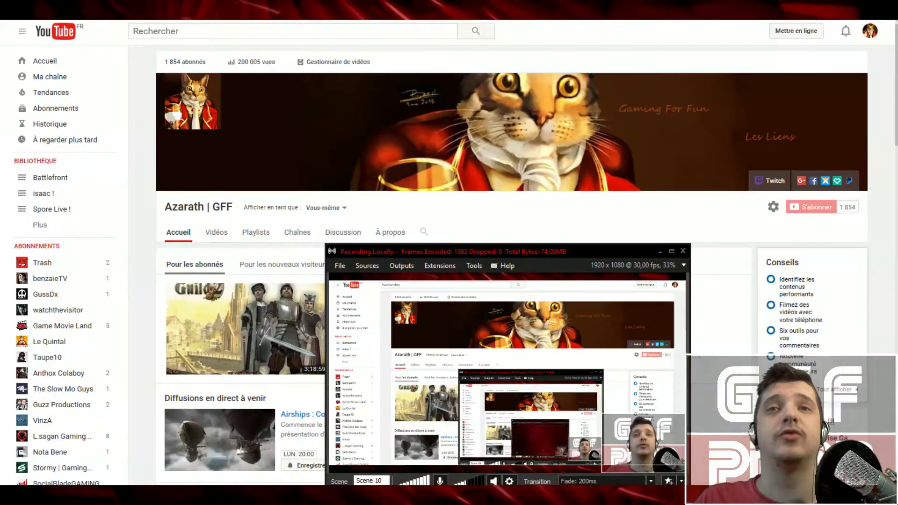
Open the scheduled live events in the video manager and start a new live event titled "live test vidéo"
drag(422, 249, 393, 500)
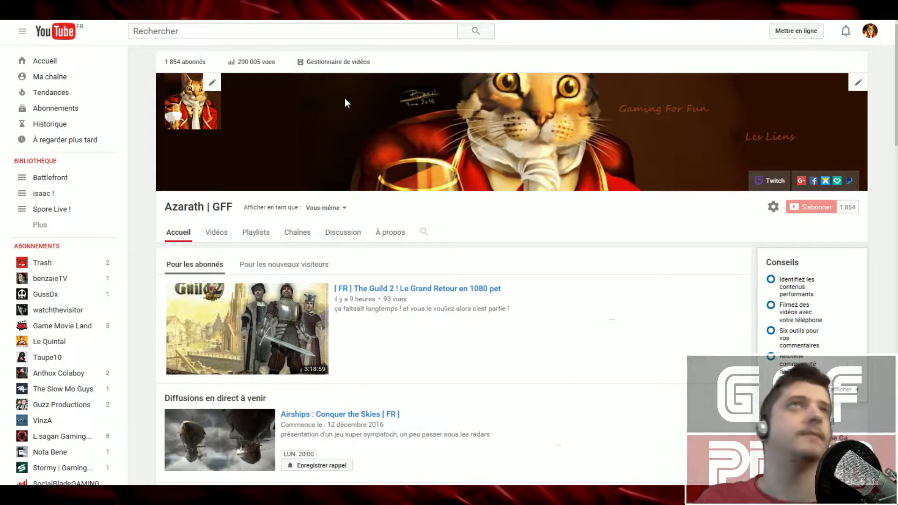
click(346, 64)
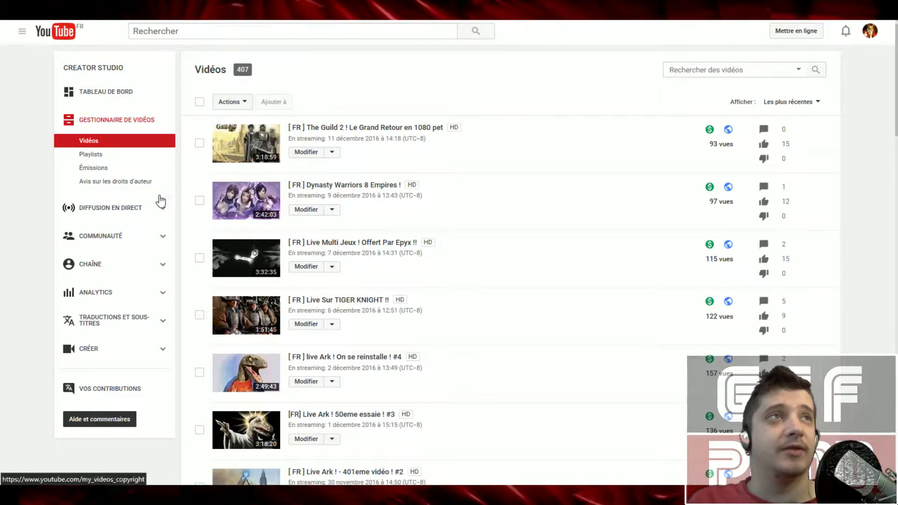
click(130, 213)
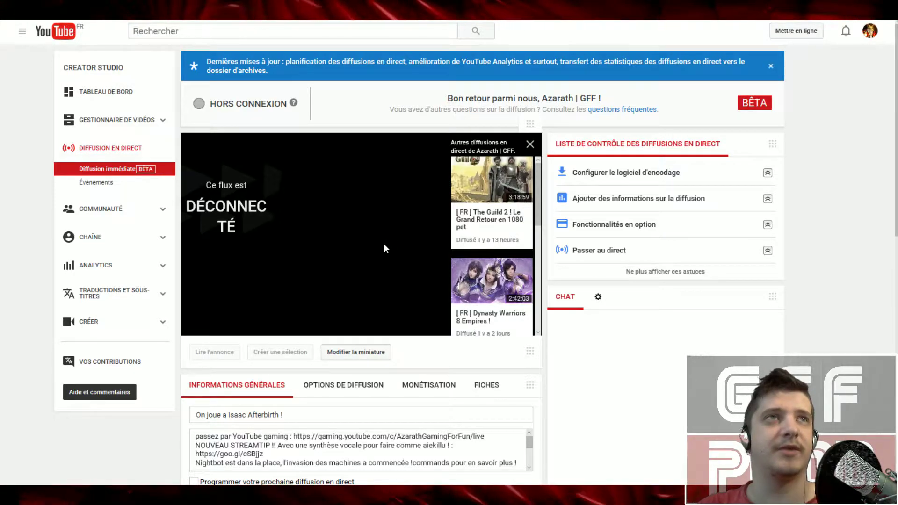
click(96, 182)
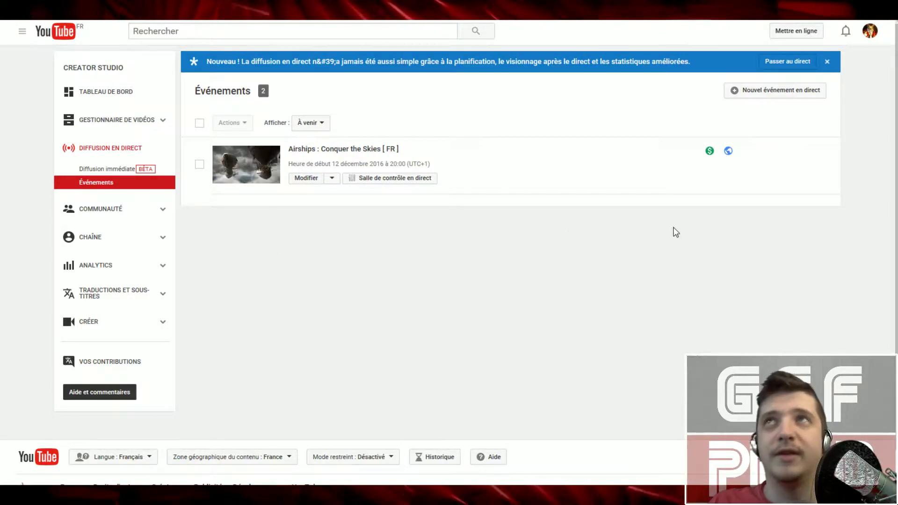
click(753, 99)
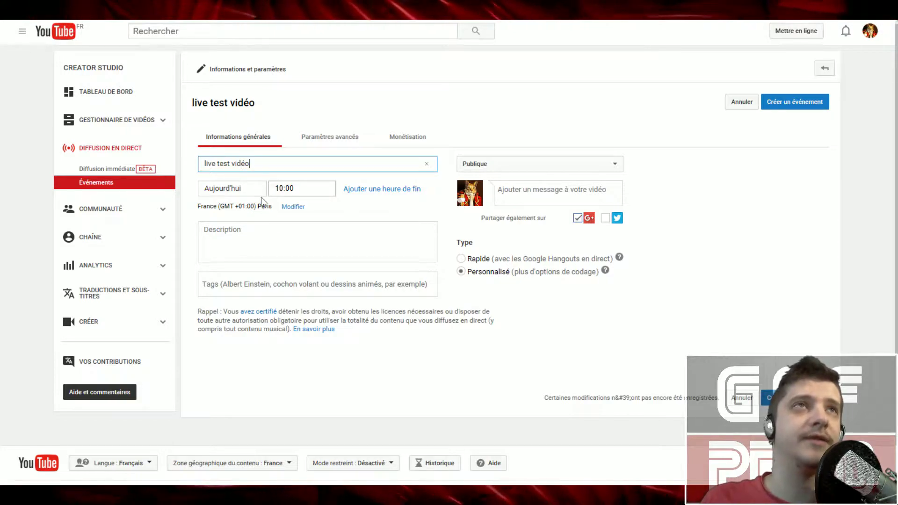
Schedule the event for 21 December 2016 at 2:00
click(247, 190)
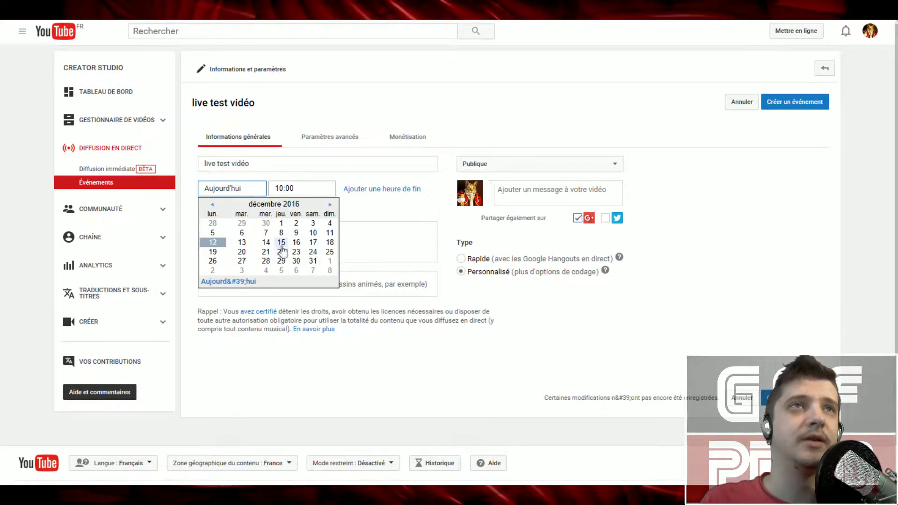
click(264, 253)
click(288, 188)
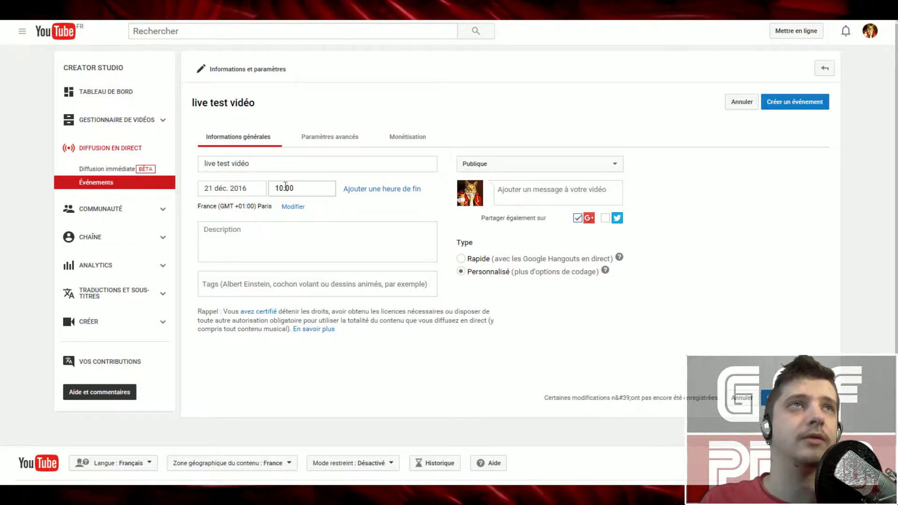
click(291, 269)
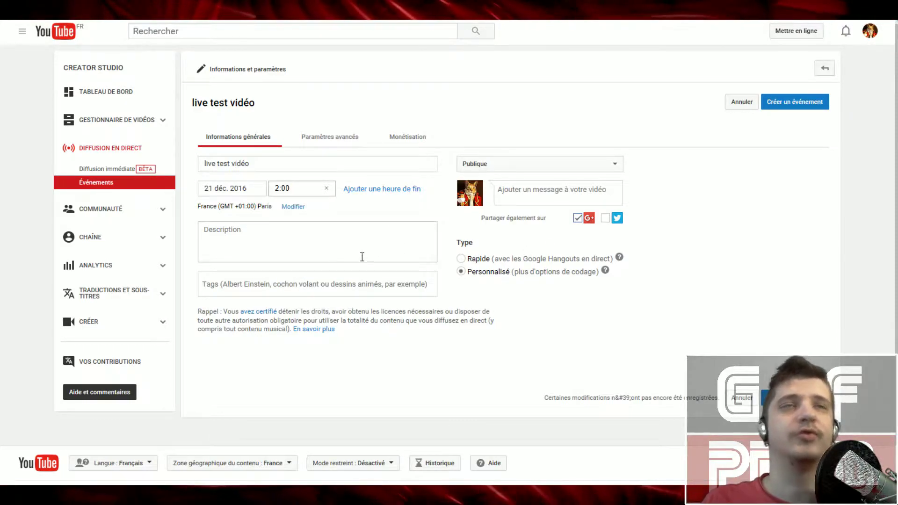
Enter "sdfhsdtjhfdjkdgykfy" as the event description and add the tags cyprien, squeezie and clique
click(359, 256)
text(sdfhsdtjhfdjkdgykfy)
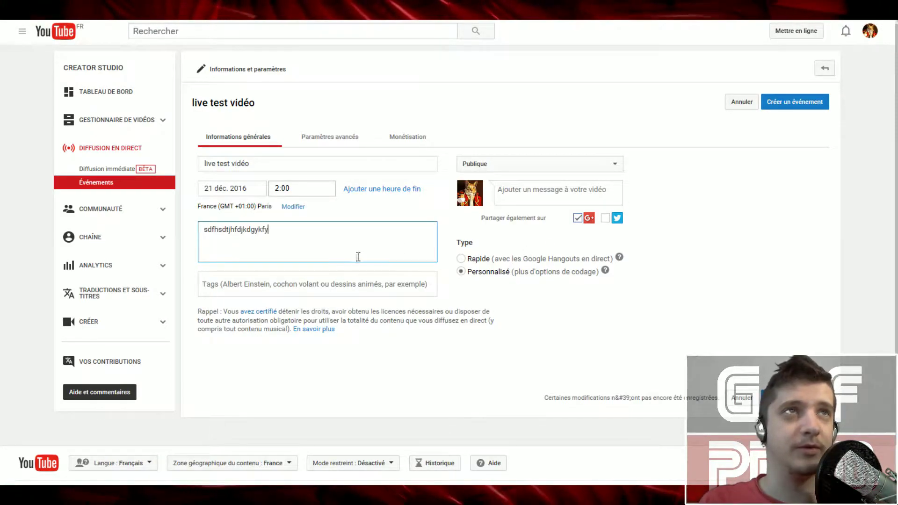
click(286, 288)
text(cyprien)
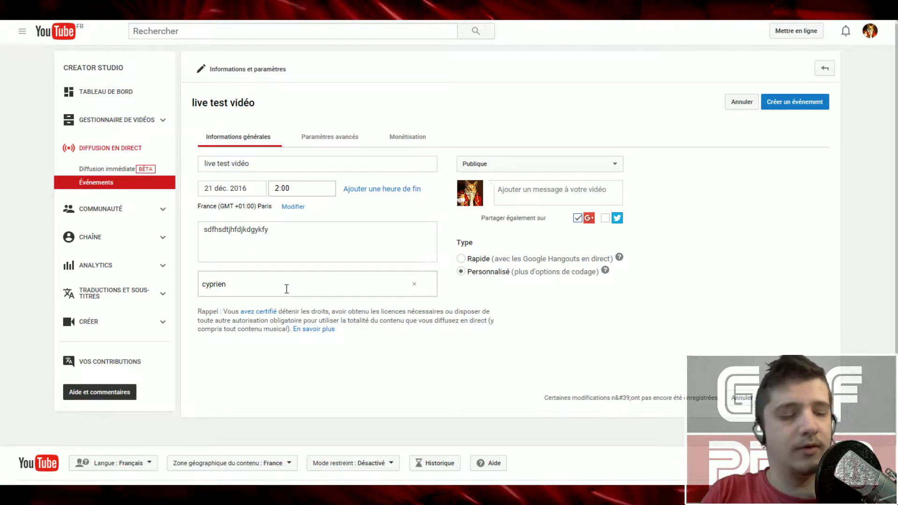
key(Return)
text(squ)
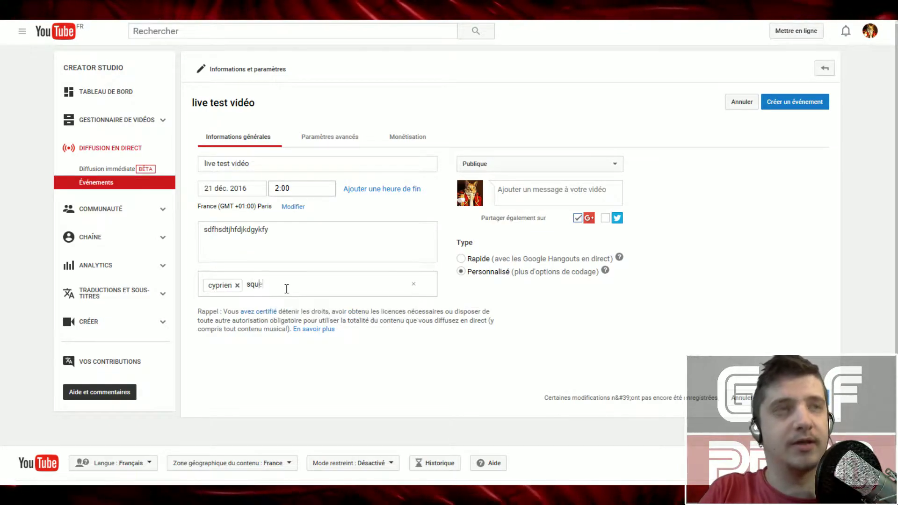
text(eezie)
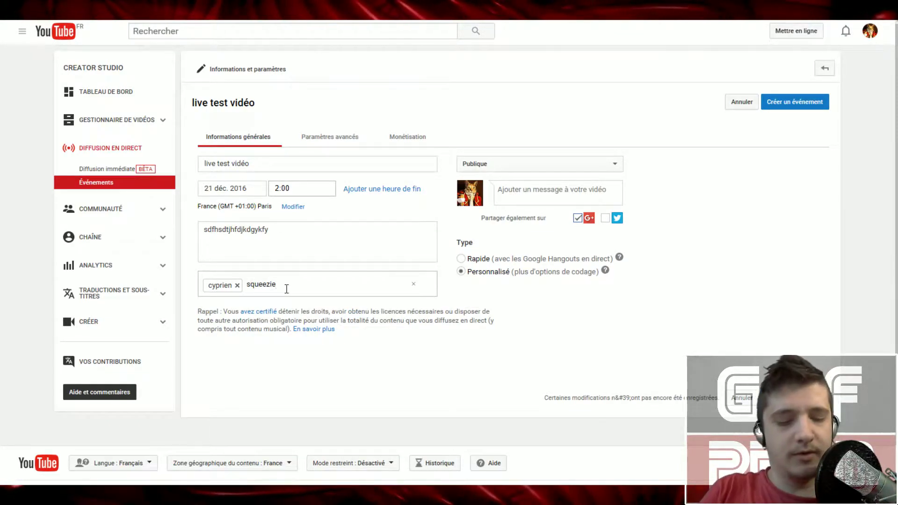
key(Return)
text(clique)
key(Return)
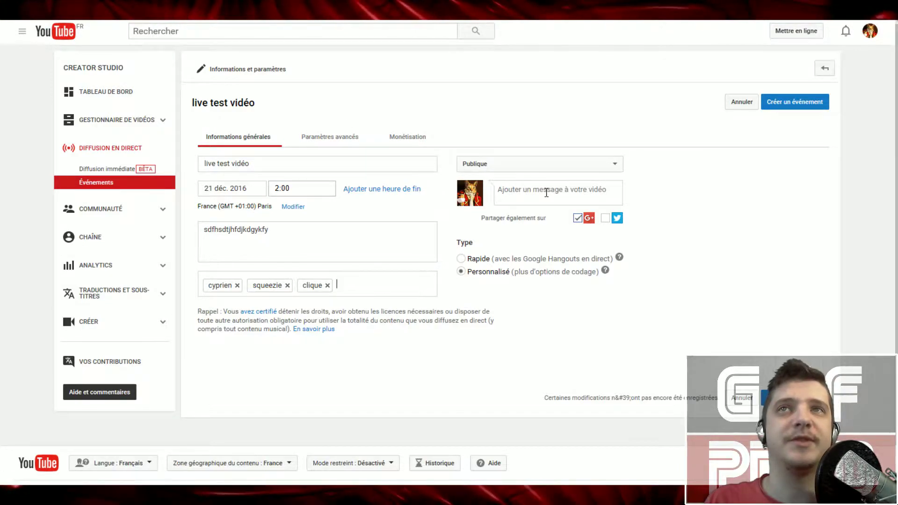
Set the event's licence to Creative Commons – Attribution in the advanced settings
click(354, 146)
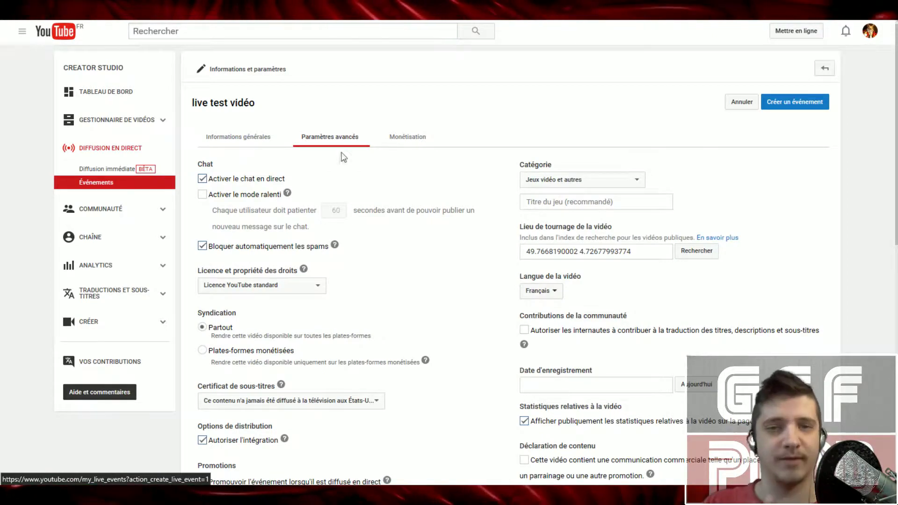
scroll(340, 154, down, 2)
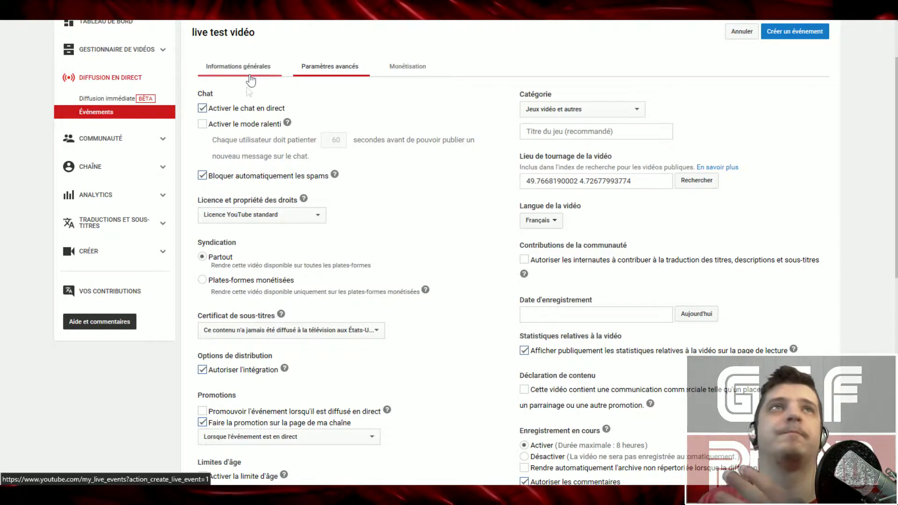
click(257, 215)
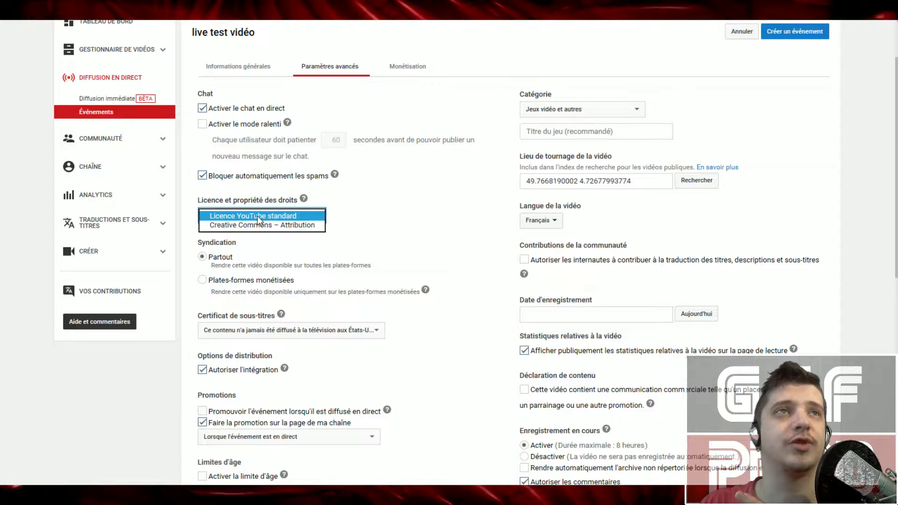
click(257, 215)
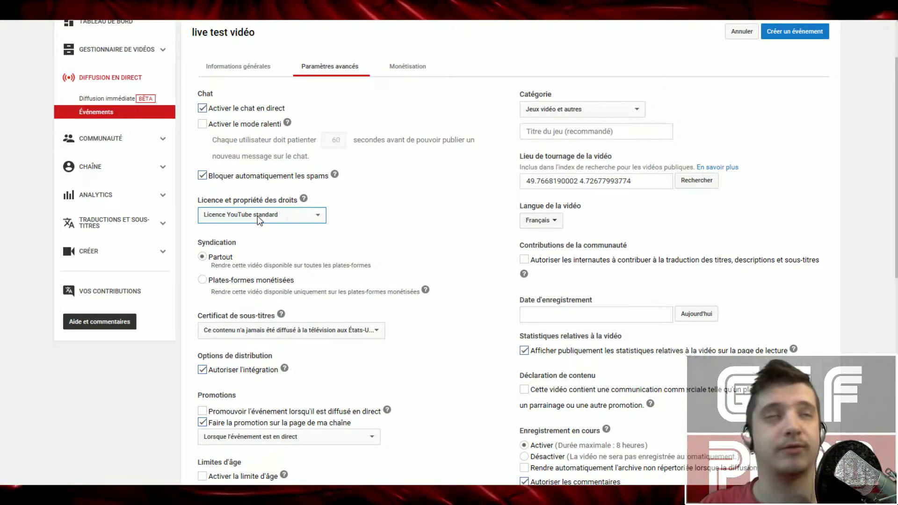
click(257, 215)
click(243, 225)
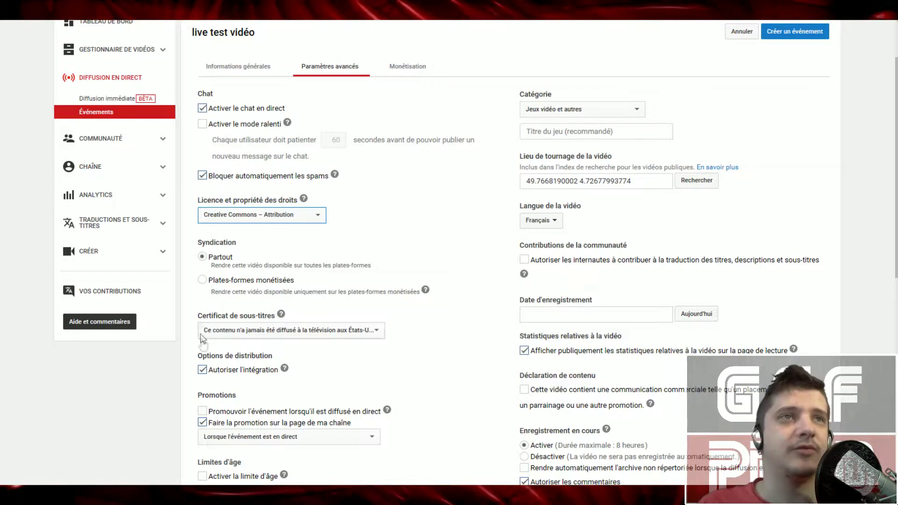
Examine the caption certificate choices and the help text for the embedding option without changing either setting
scroll(317, 345, down, 2)
click(237, 259)
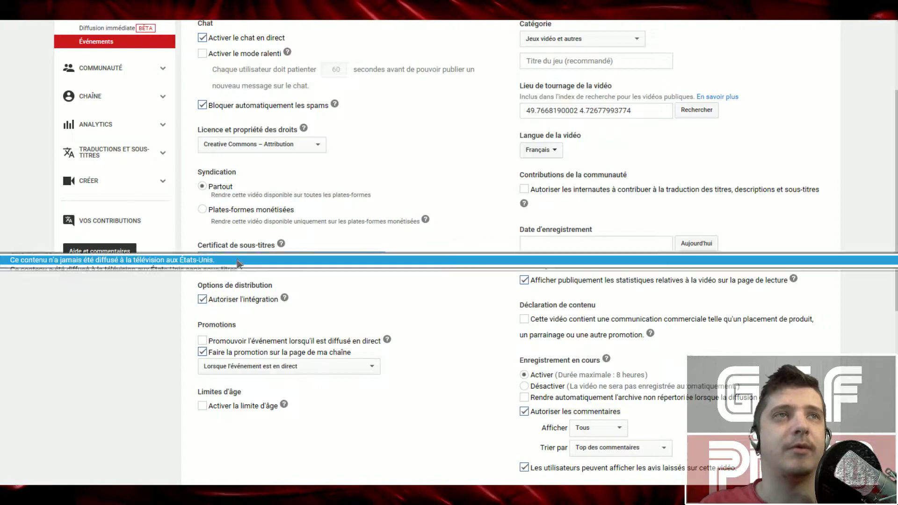
click(93, 403)
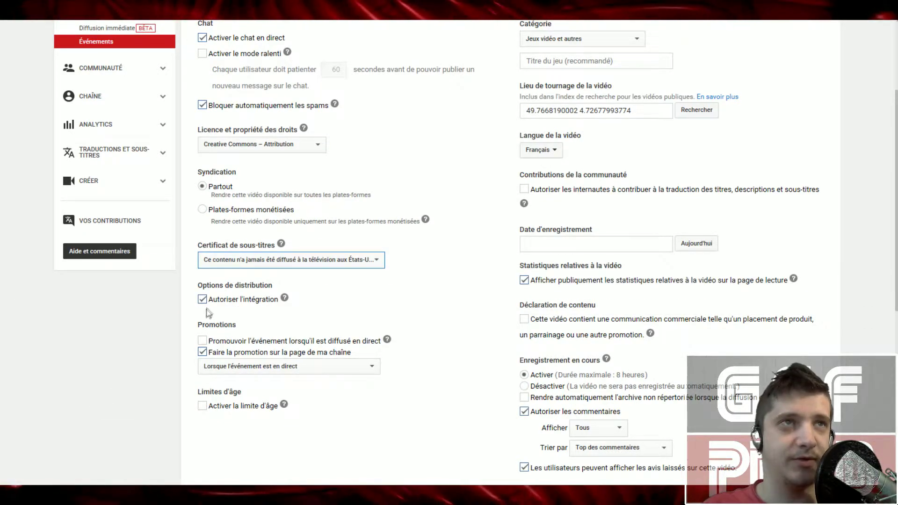
click(284, 298)
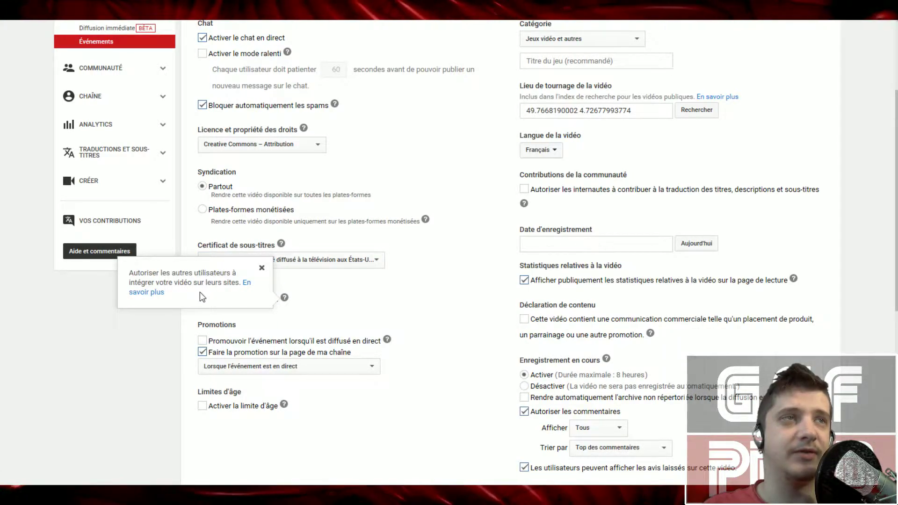
click(105, 374)
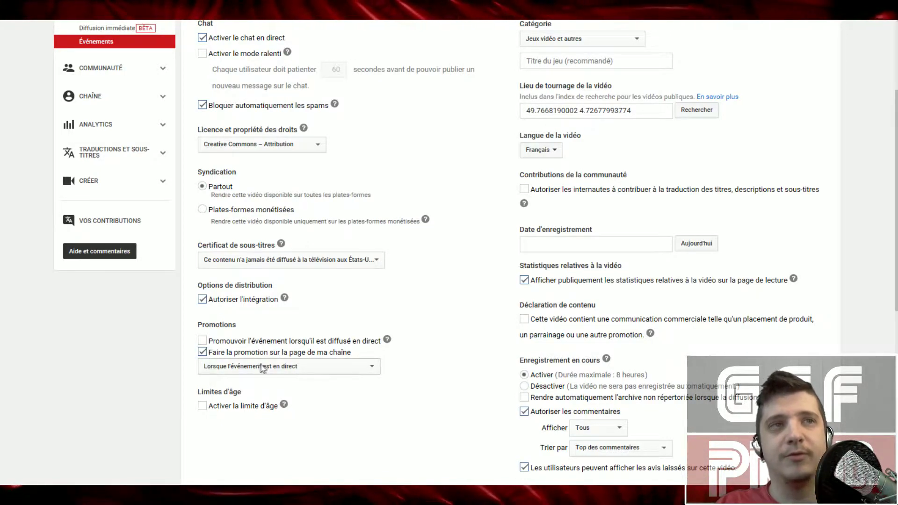
Enable promoting the event while it is live and set the channel page promotion to 12 hours before the scheduled start
click(318, 366)
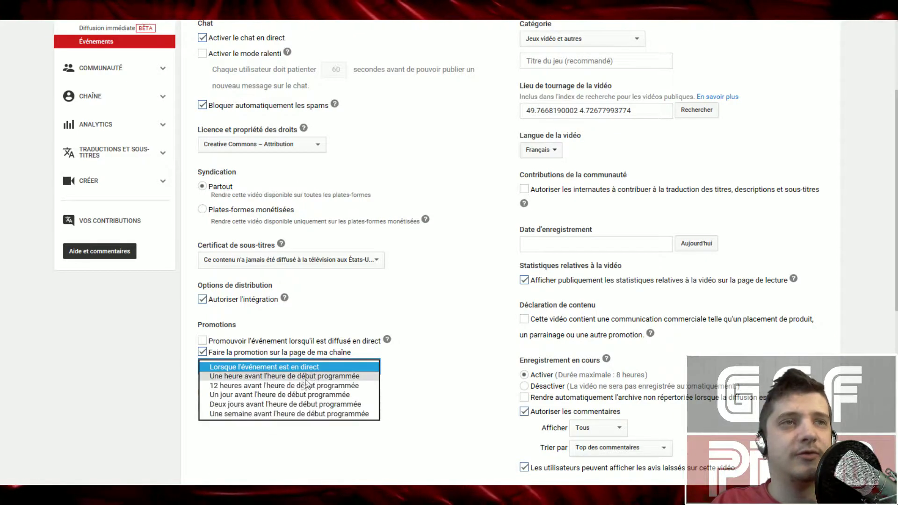
key(Return)
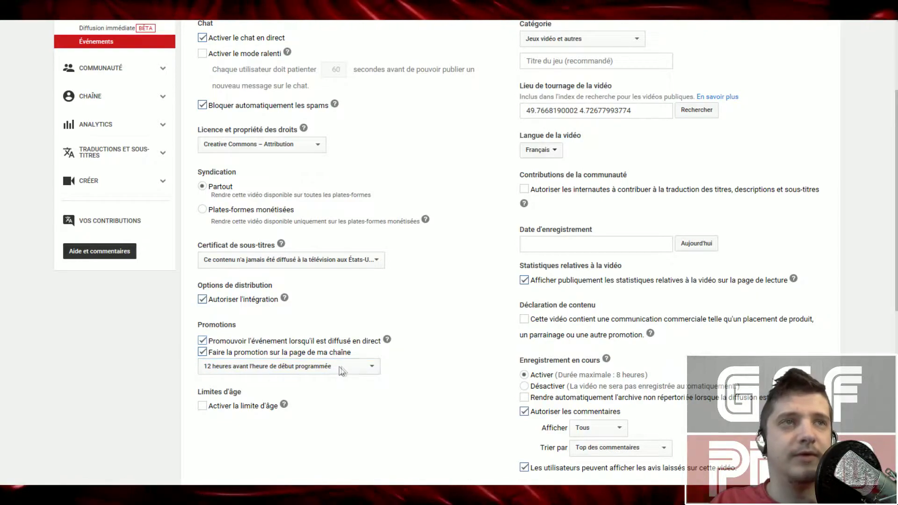
Keep the category "Jeux vidéo et autres" and set the game title to Spore from the suggestions
scroll(417, 395, up, 3)
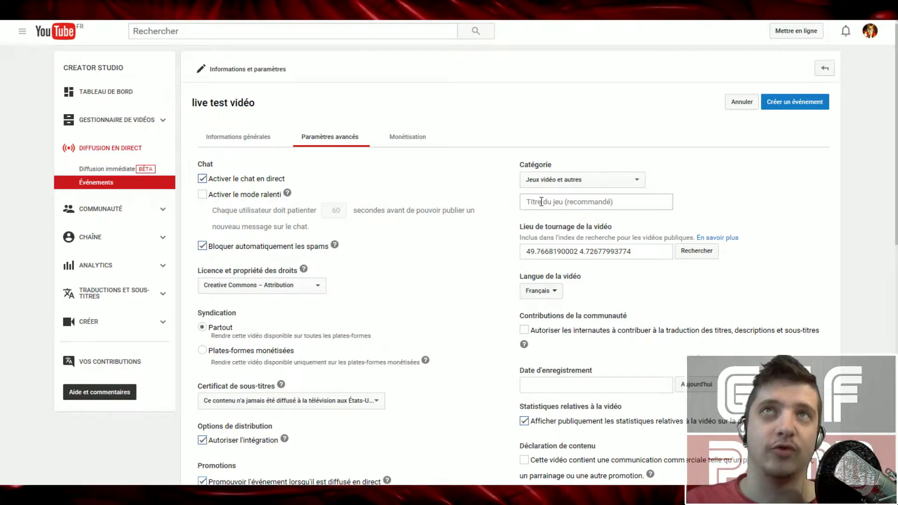
click(571, 183)
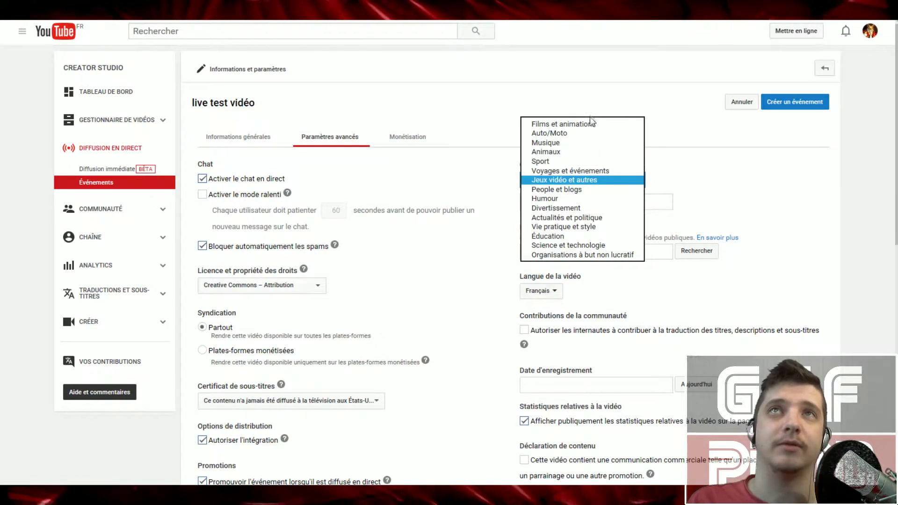
click(564, 180)
click(548, 197)
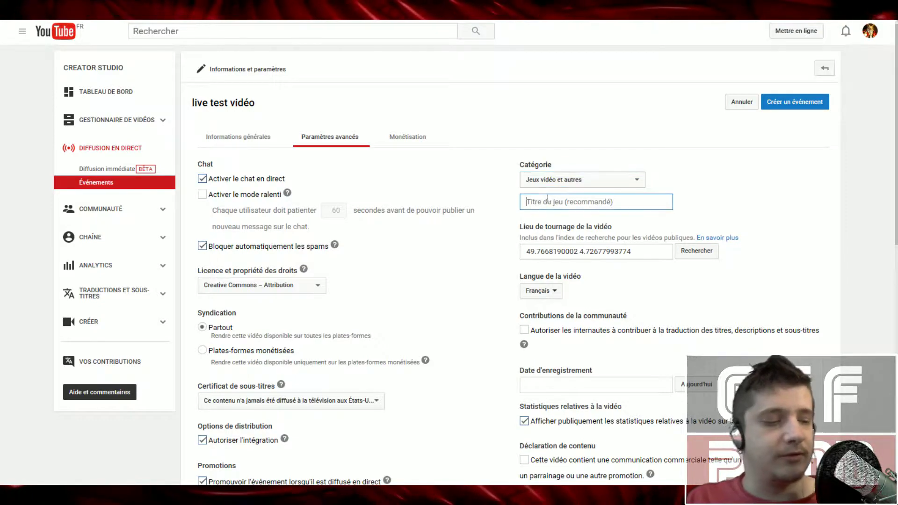
text(spore)
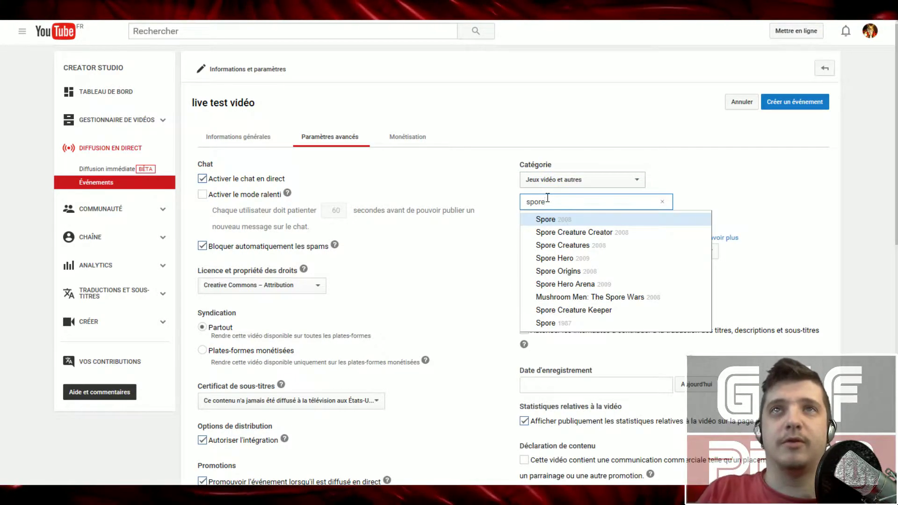
click(561, 219)
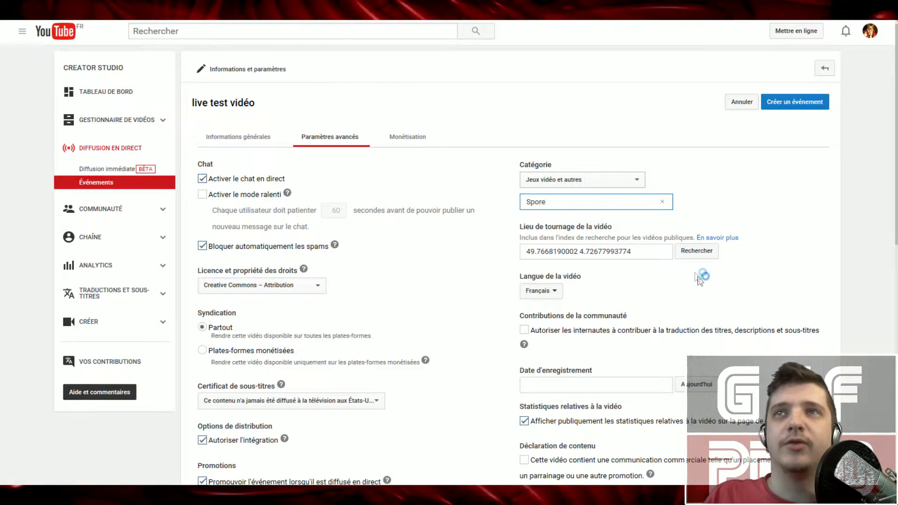
Examine the video's filming location on the map, widening the view around the marker, and close the map
click(687, 255)
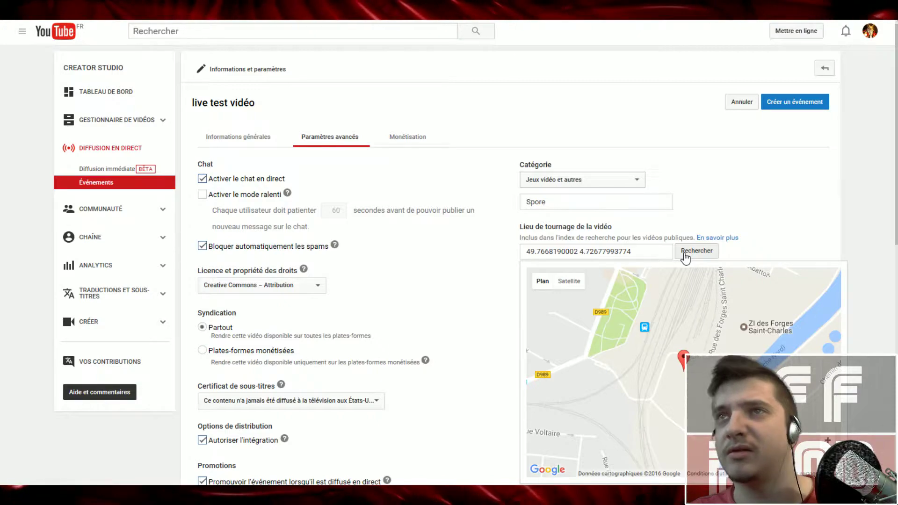
click(685, 252)
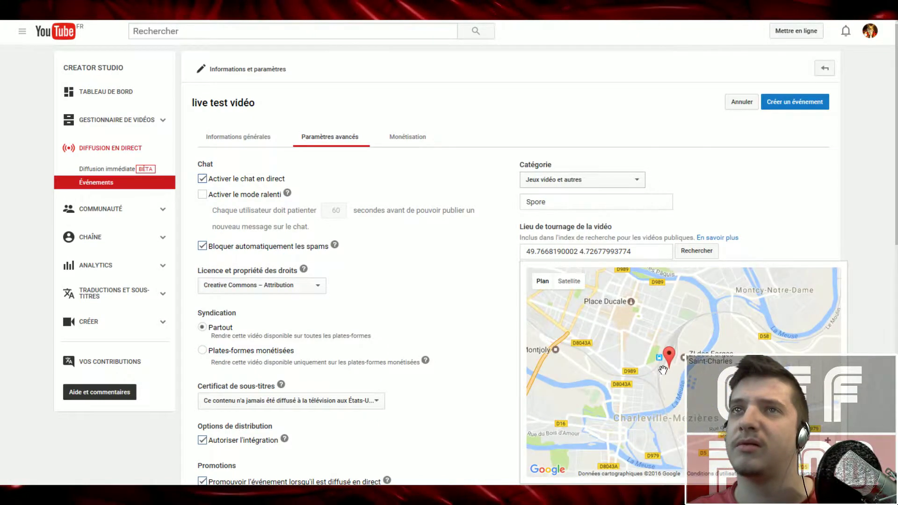
scroll(665, 372, down, 1)
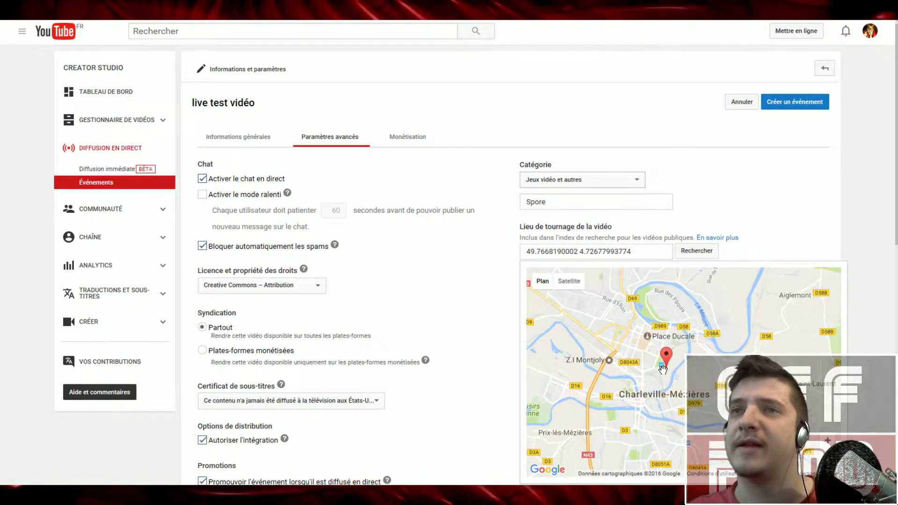
click(761, 254)
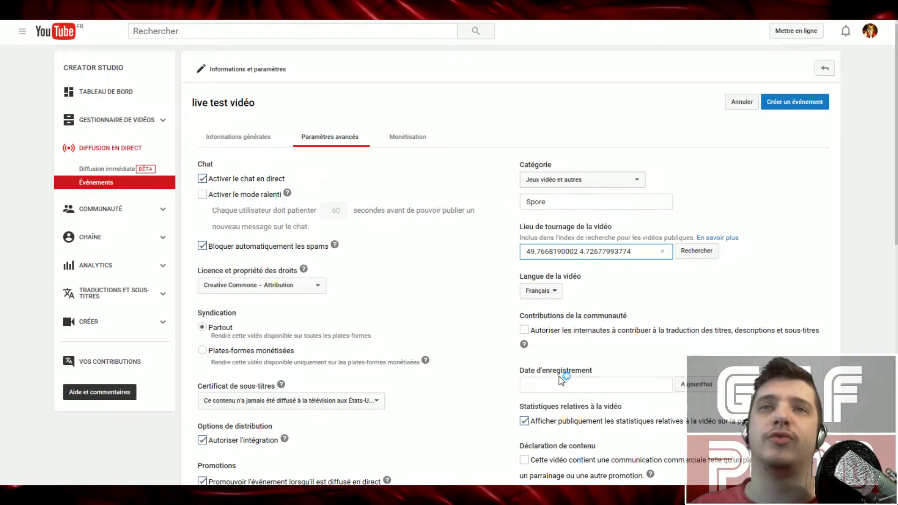
Set the recording date to today, 12 December 2016
click(691, 391)
scroll(681, 395, down, 4)
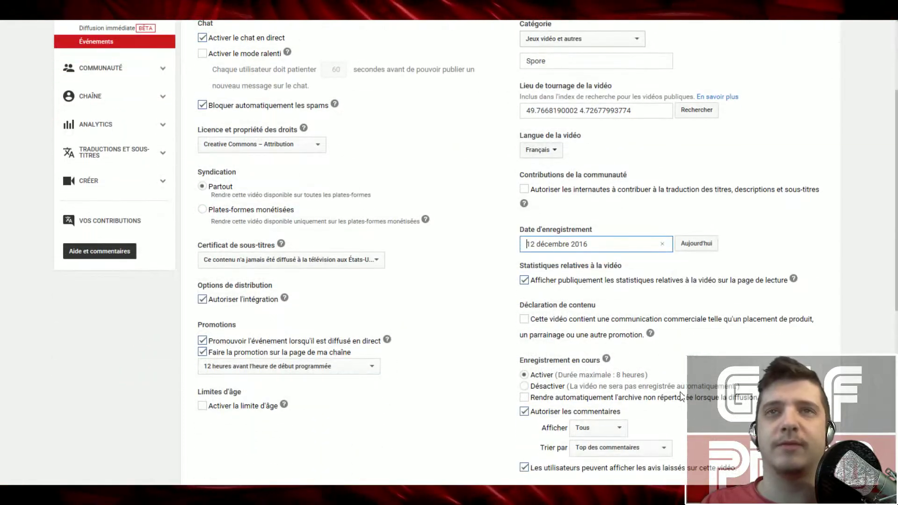
scroll(683, 388, up, 4)
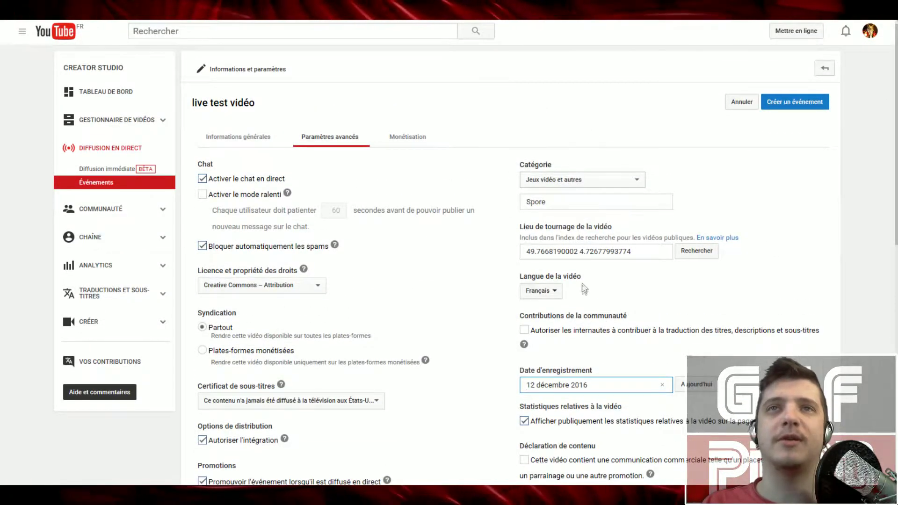
Examine the recording options, the comment settings and the option letting users see the video's ratings
scroll(573, 403, down, 5)
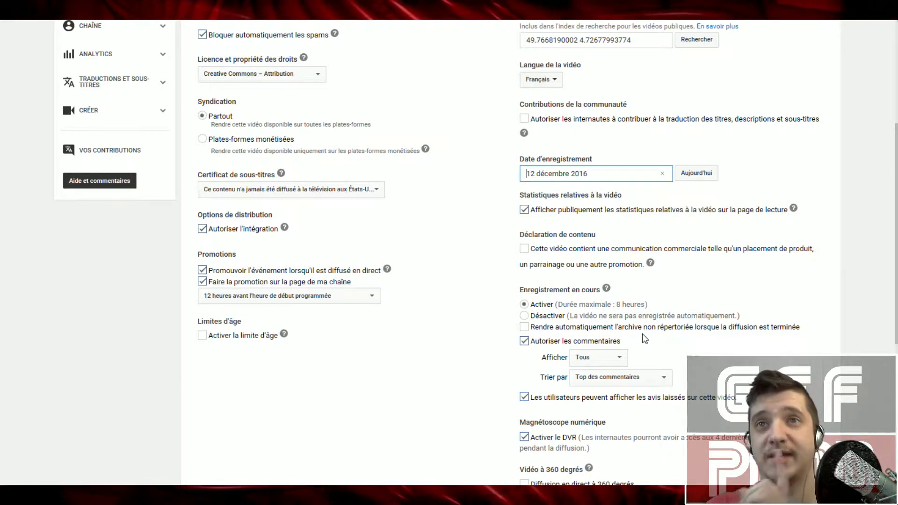
triple_click(615, 308)
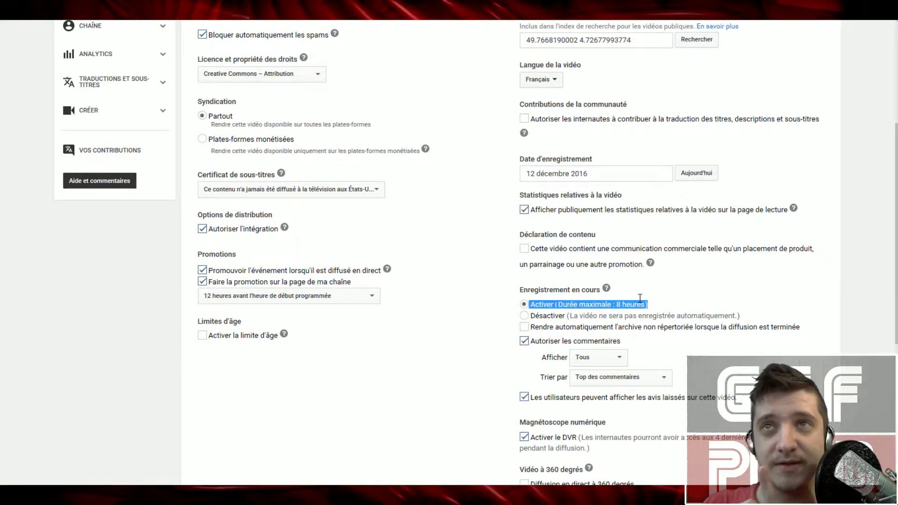
click(617, 313)
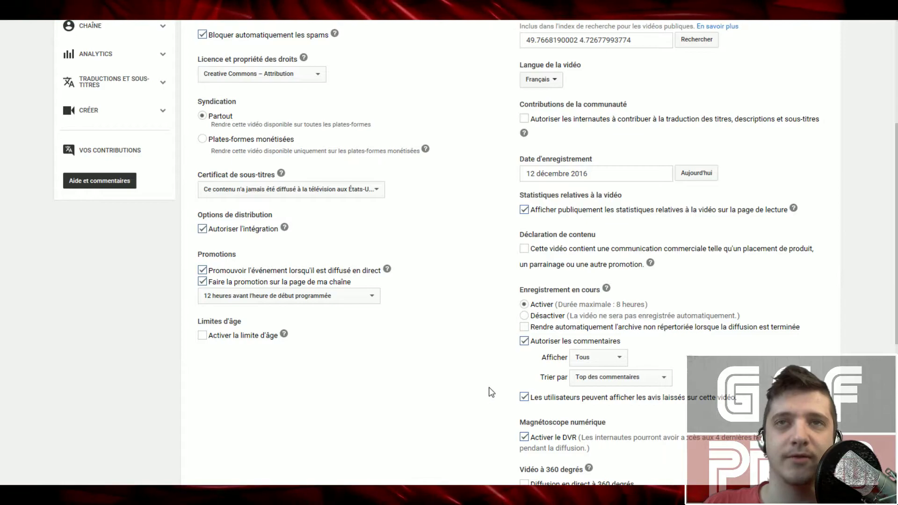
scroll(513, 331, down, 2)
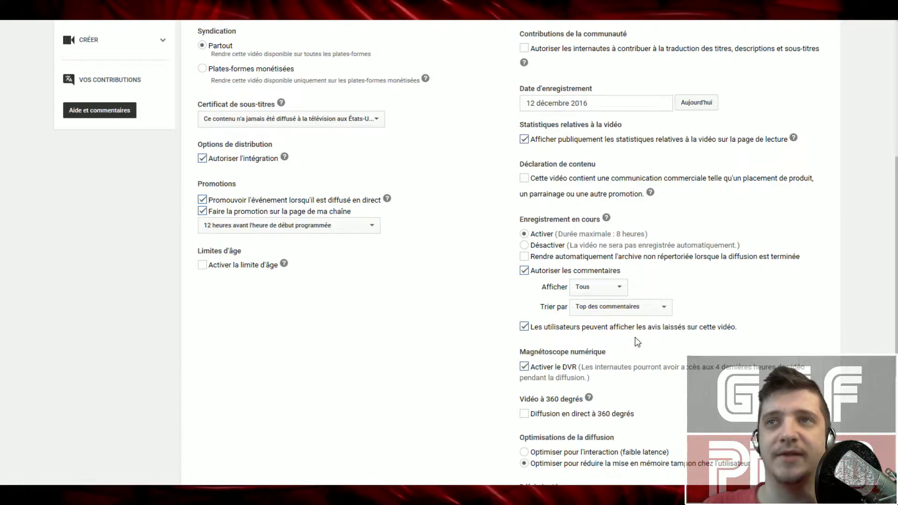
click(523, 330)
click(521, 330)
click(523, 331)
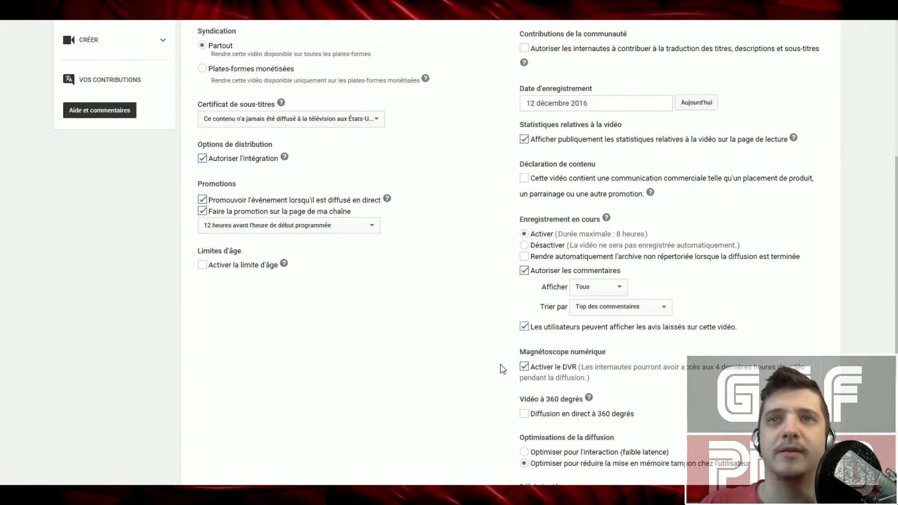
Try the low-latency interaction optimisation, go back to reduced viewer buffering, and view the added delay choices
scroll(501, 369, down, 3)
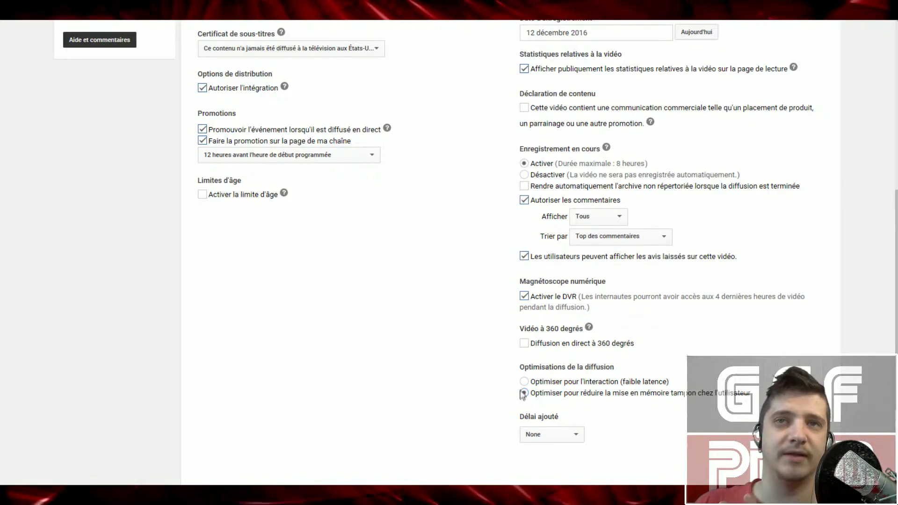
click(525, 386)
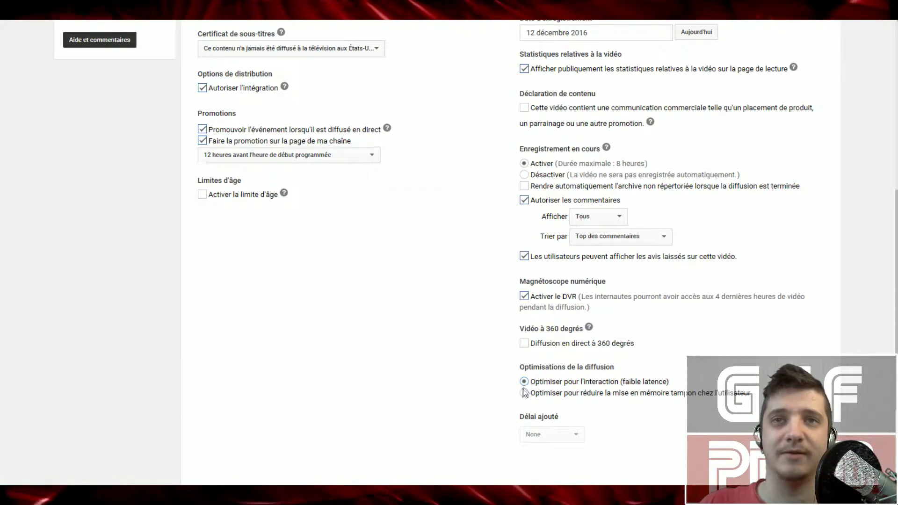
click(524, 393)
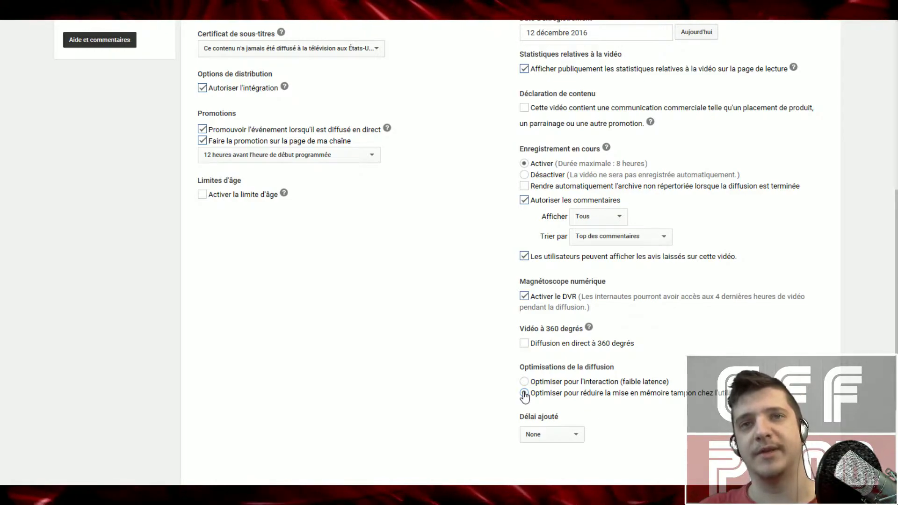
click(536, 442)
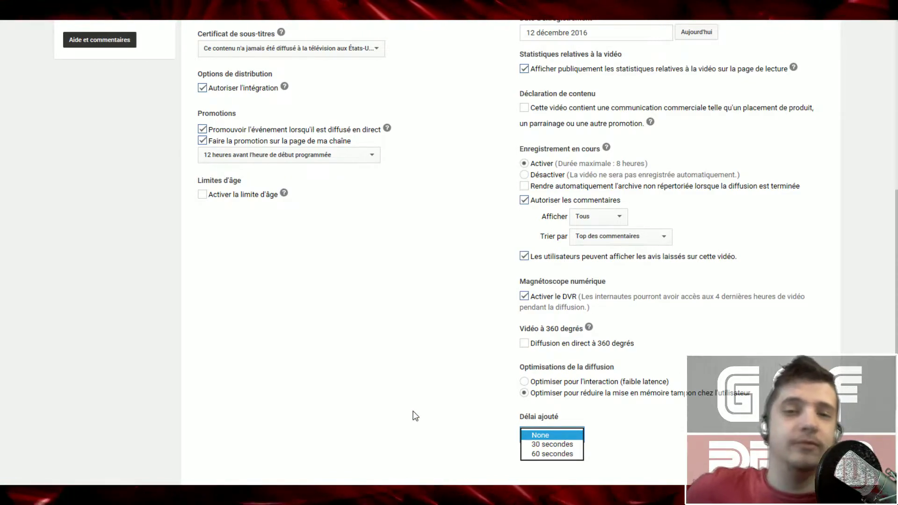
In the event's monetisation settings, enable long non-skippable ads and keep non-skippable video ads enabled
scroll(416, 416, up, 5)
scroll(415, 415, up, 2)
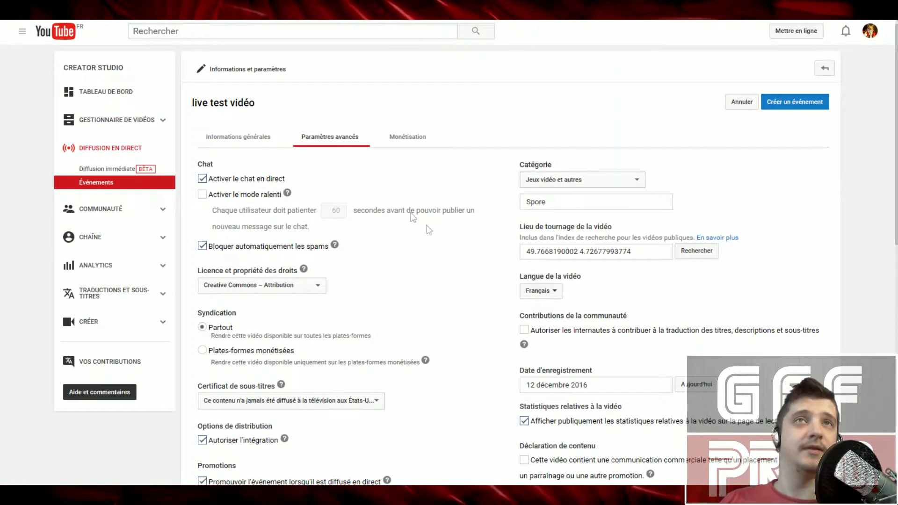
click(409, 141)
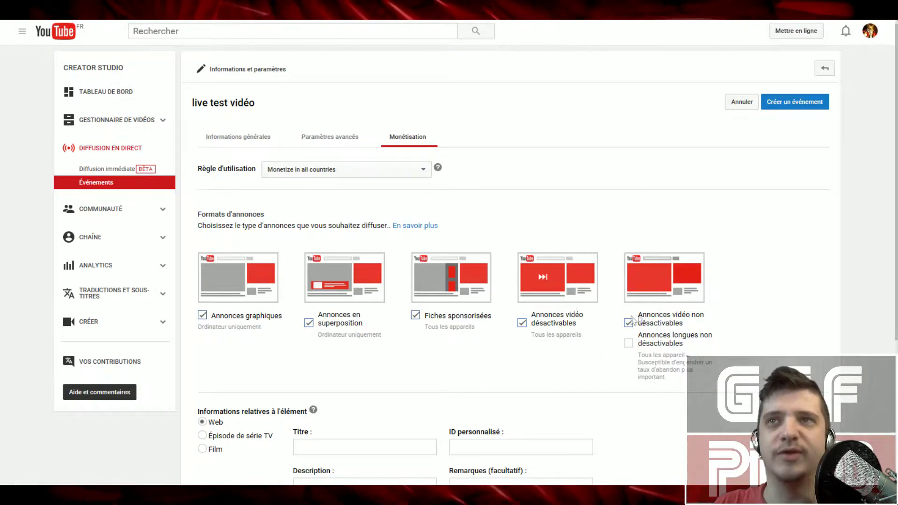
click(629, 345)
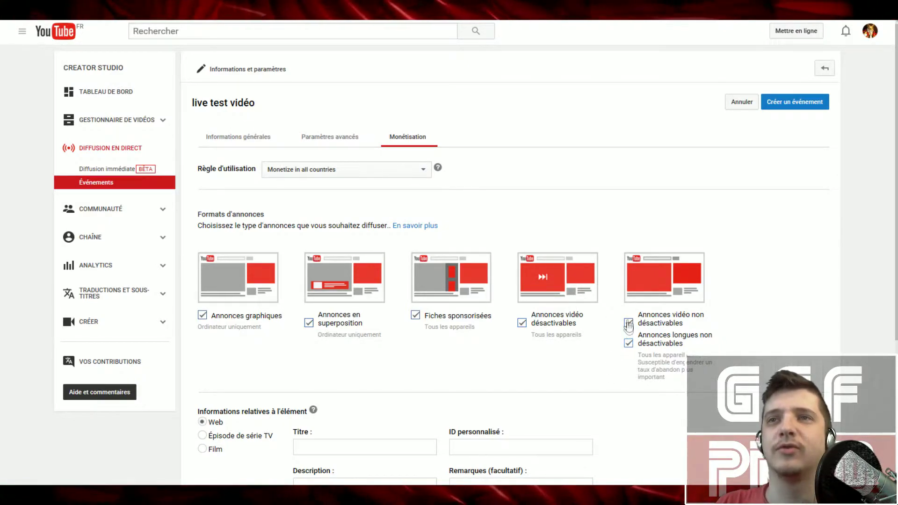
click(628, 324)
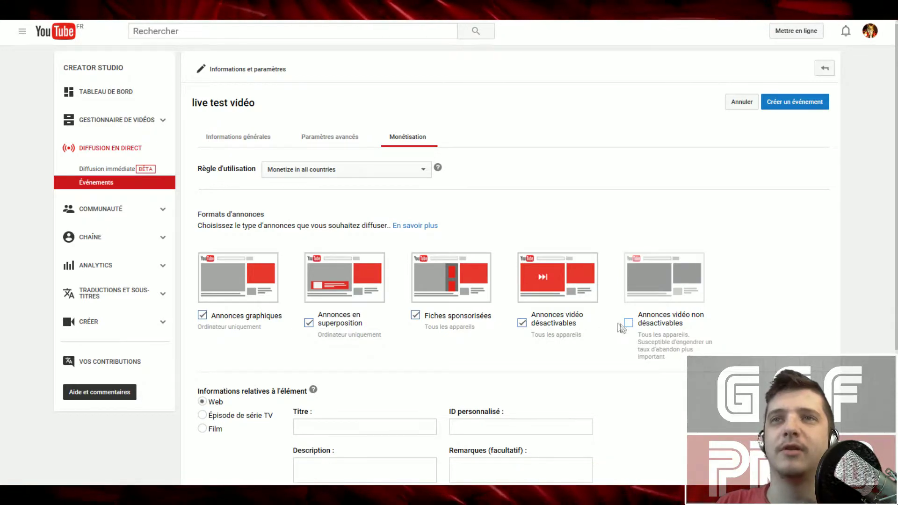
click(628, 324)
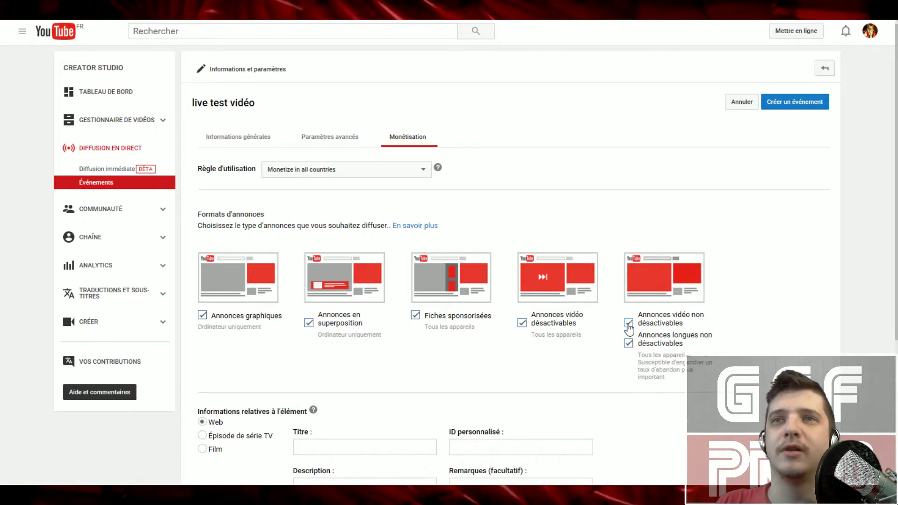
Disable the skippable video ads, sponsored cards, overlay ads and display ads
click(523, 323)
click(416, 316)
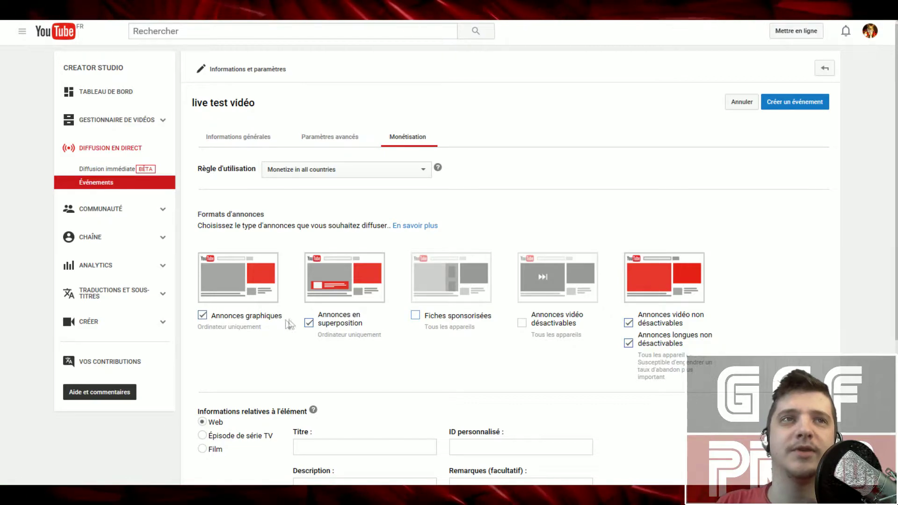
click(309, 323)
click(202, 316)
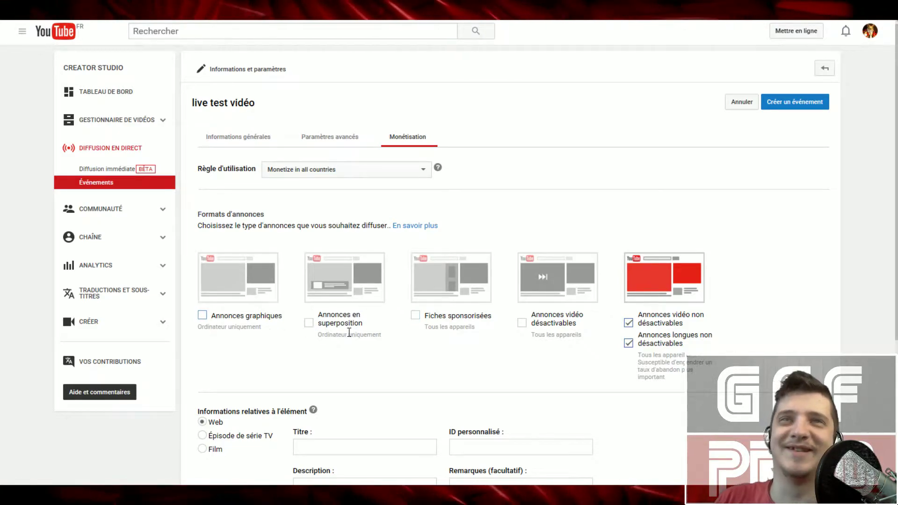
Create the event and set its basic ingestion bitrate to 3 000 kbit/s – 6 000 kbit/s (1080p)
scroll(361, 231, down, 5)
scroll(322, 299, up, 5)
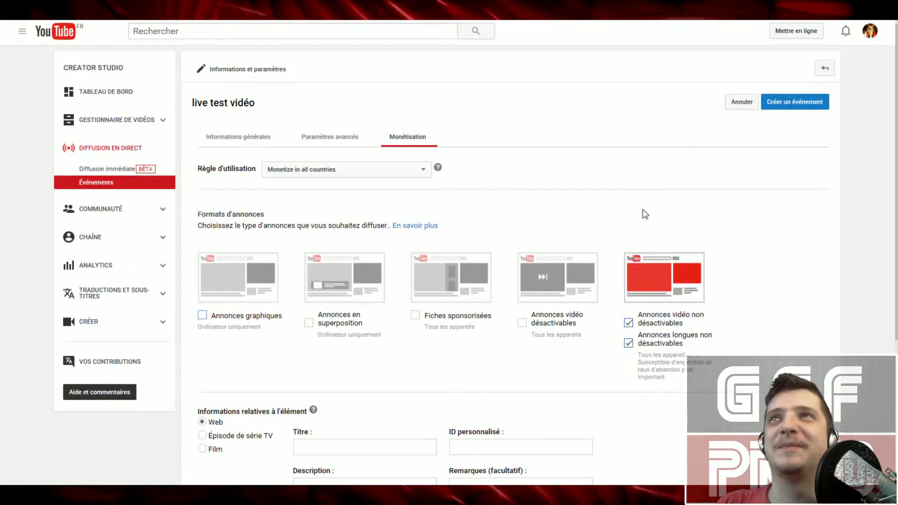
click(771, 109)
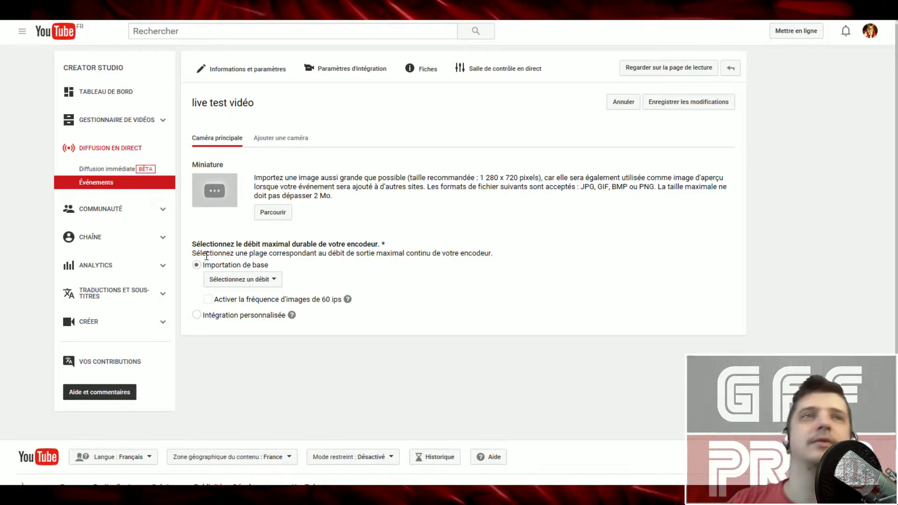
click(236, 280)
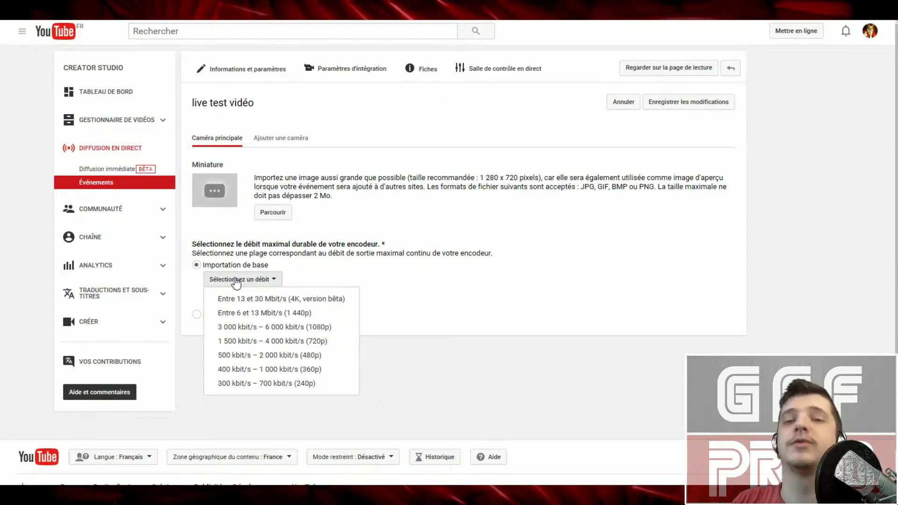
click(266, 327)
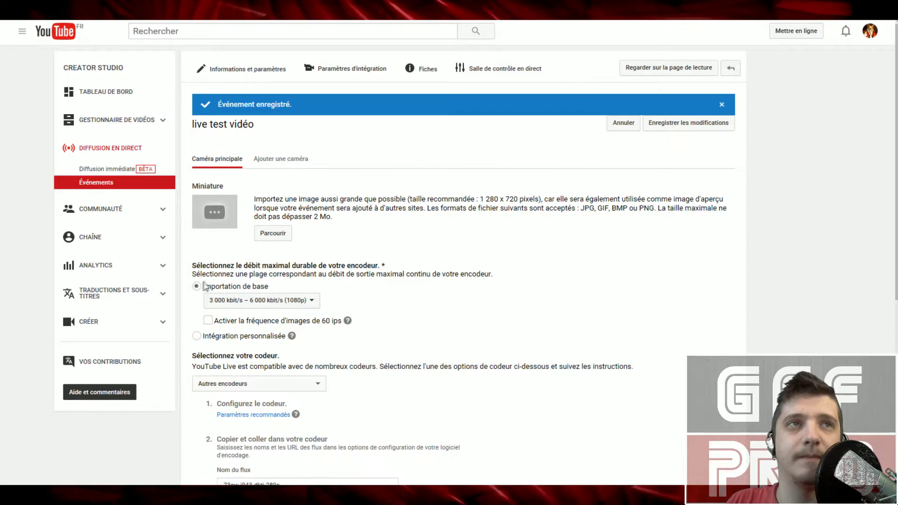
Copy the event's stream name from the instructions for other encoders
scroll(328, 264, down, 5)
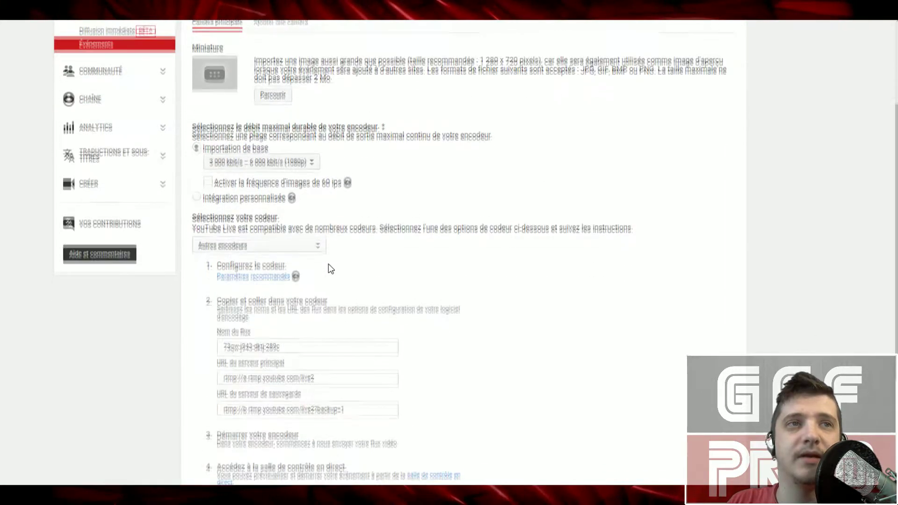
scroll(329, 264, up, 2)
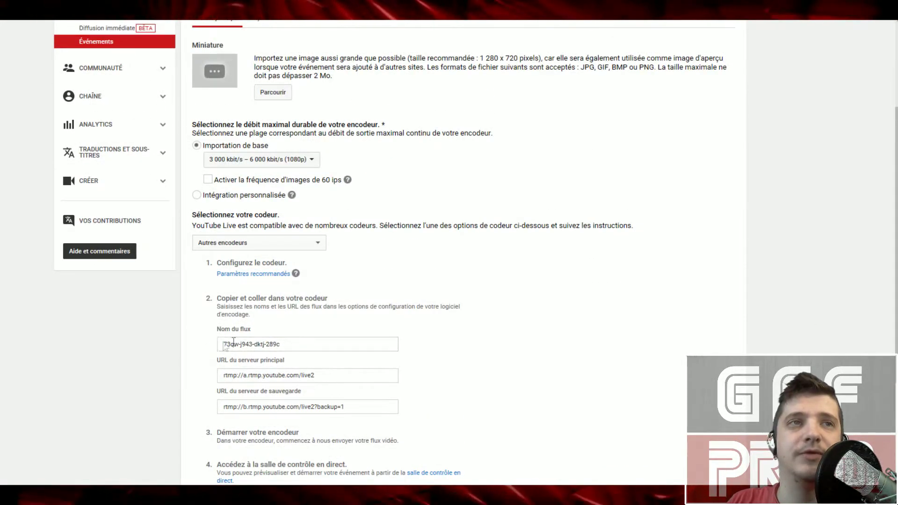
click(285, 343)
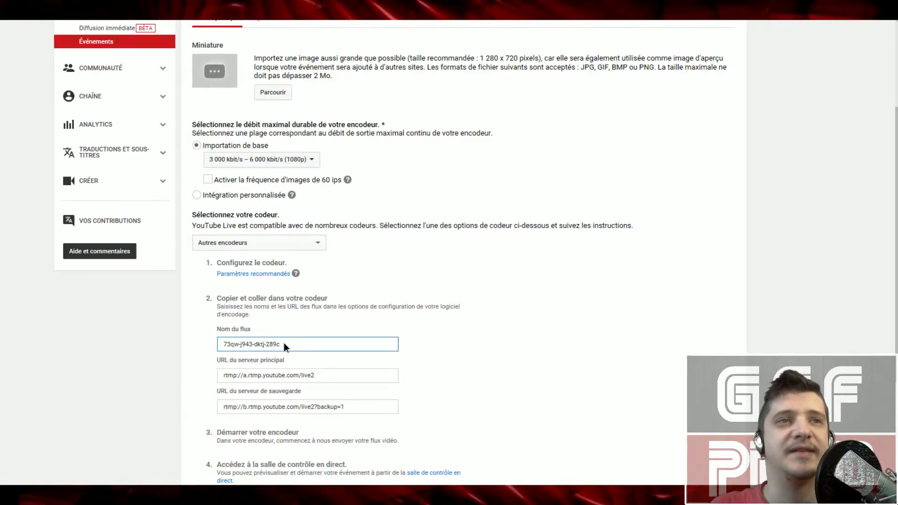
key(ctrl+a)
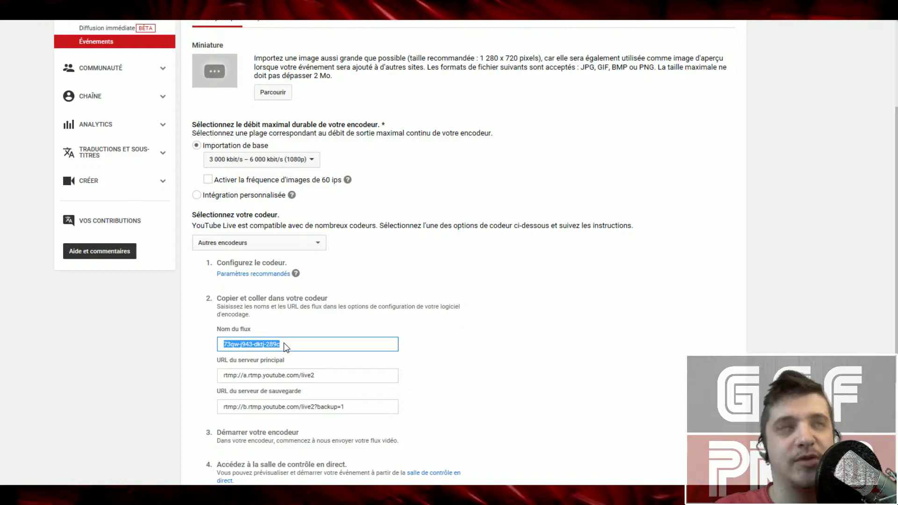
scroll(430, 286, up, 3)
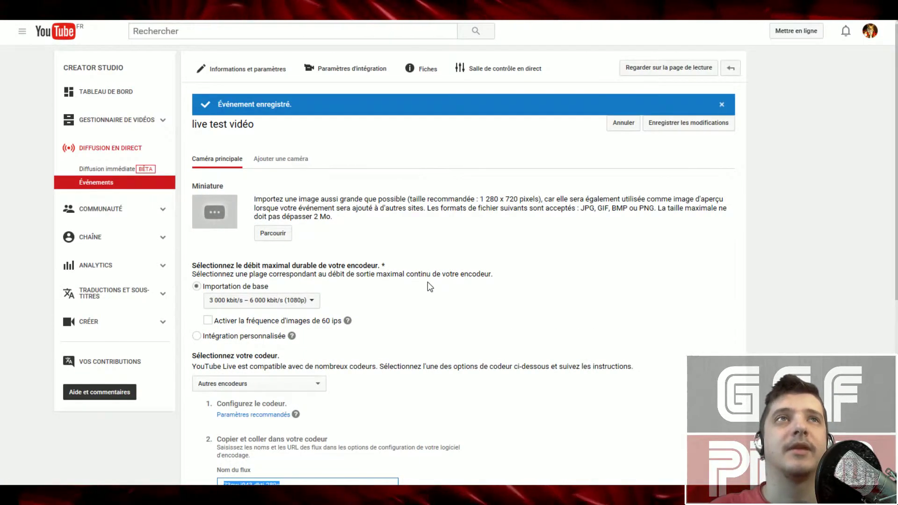
scroll(428, 282, down, 4)
key(Tab)
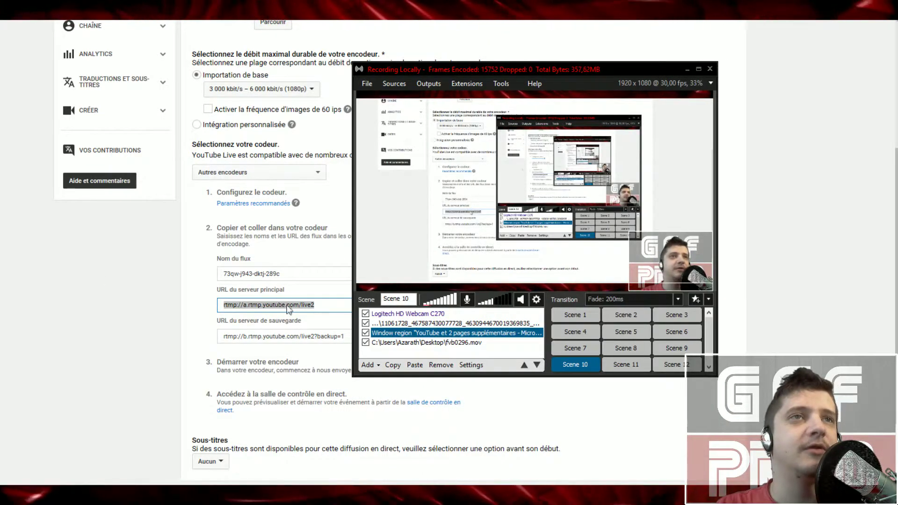
click(290, 276)
drag(290, 275, 195, 284)
key(ctrl+c)
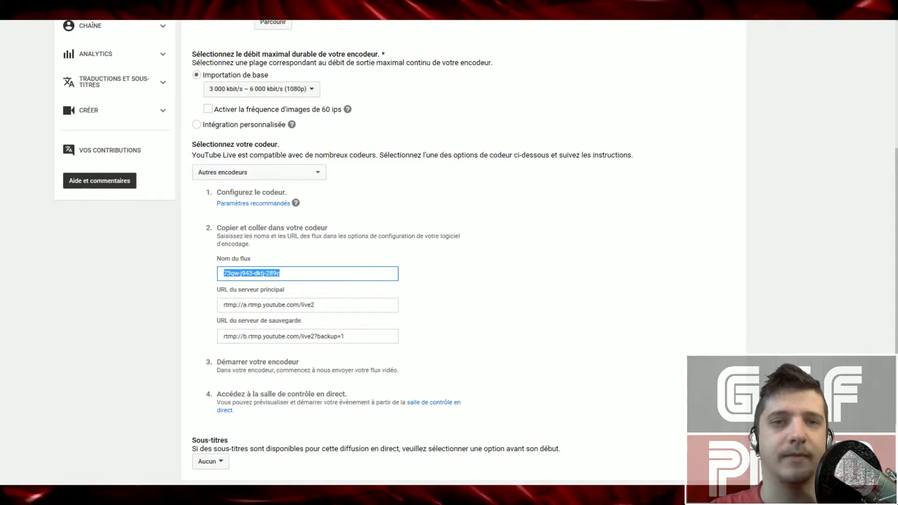
Switch to XSplit Broadcaster and open the channel properties of the Youtube output
click(480, 462)
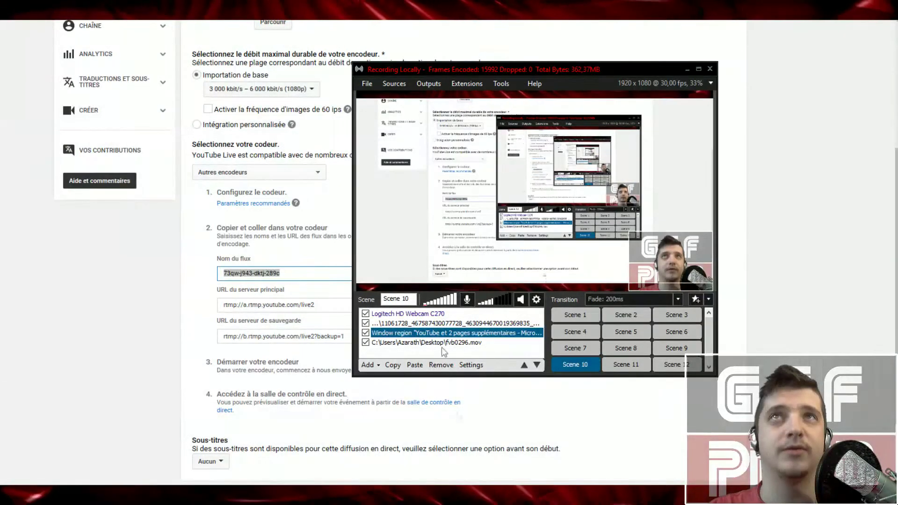
click(427, 85)
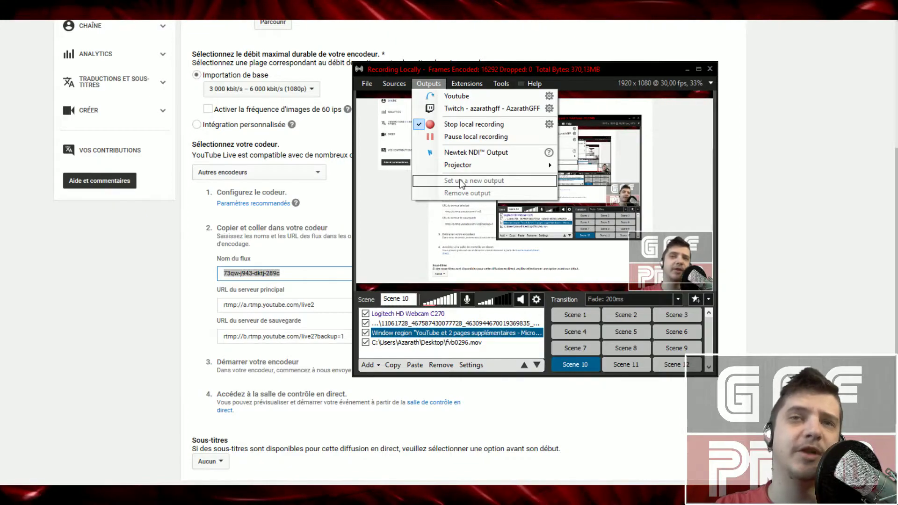
click(458, 49)
click(430, 84)
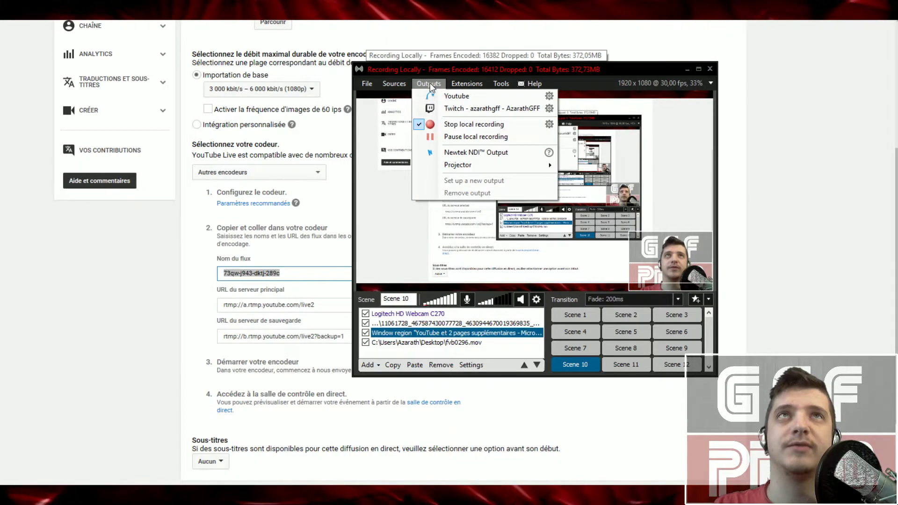
click(551, 97)
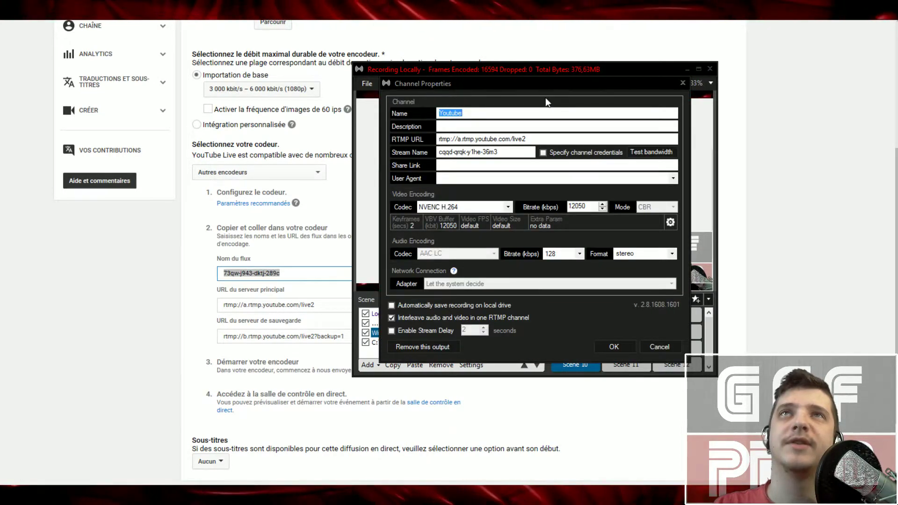
Replace the Youtube output's stream name with the copied stream key and set the video codec to x264
mouse_move(531, 86)
mouse_down()
mouse_move(342, 73)
mouse_move(433, 89)
mouse_move(530, 77)
mouse_up()
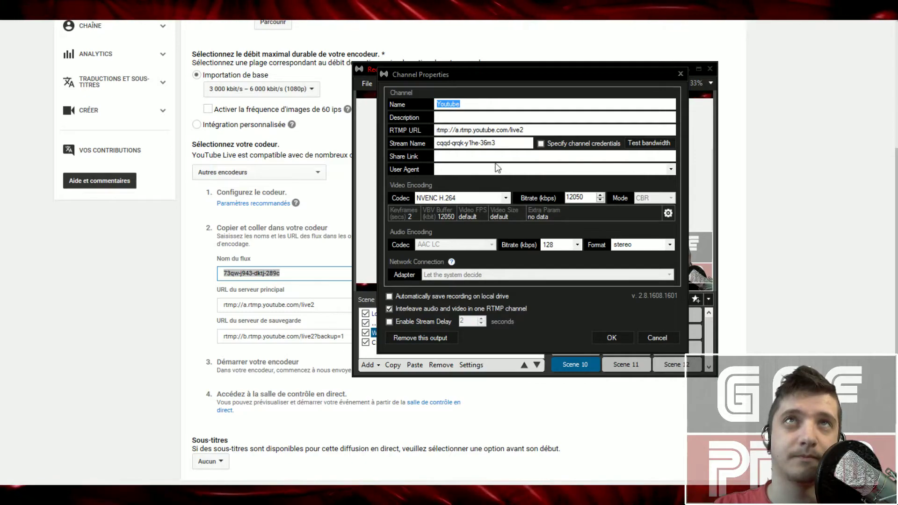
drag(502, 144, 435, 144)
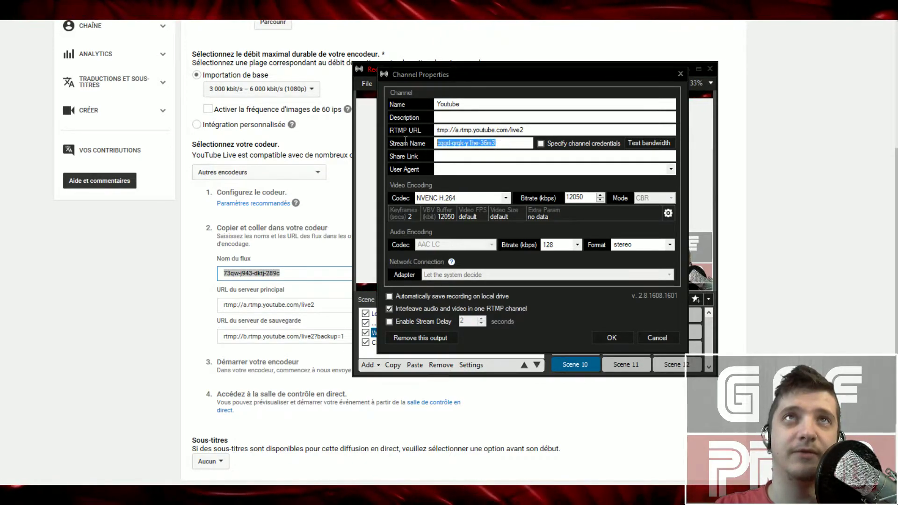
key(ctrl+v)
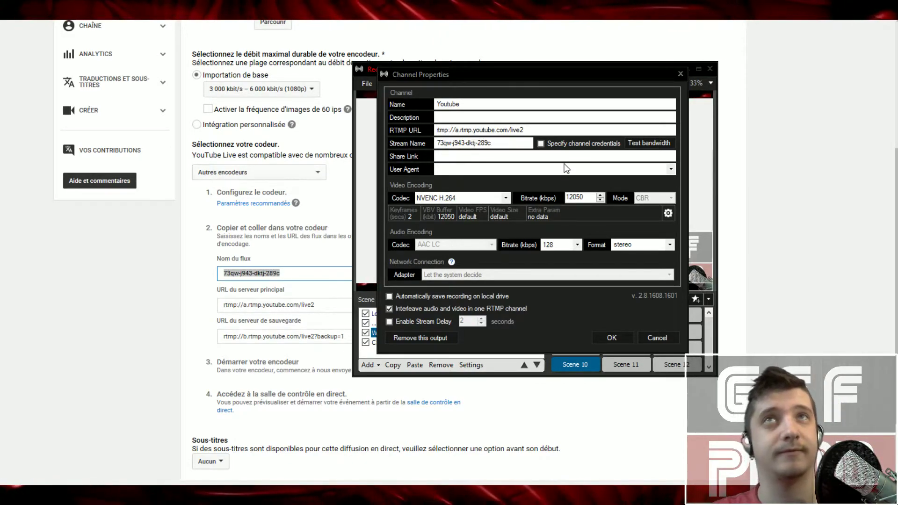
click(506, 200)
click(502, 208)
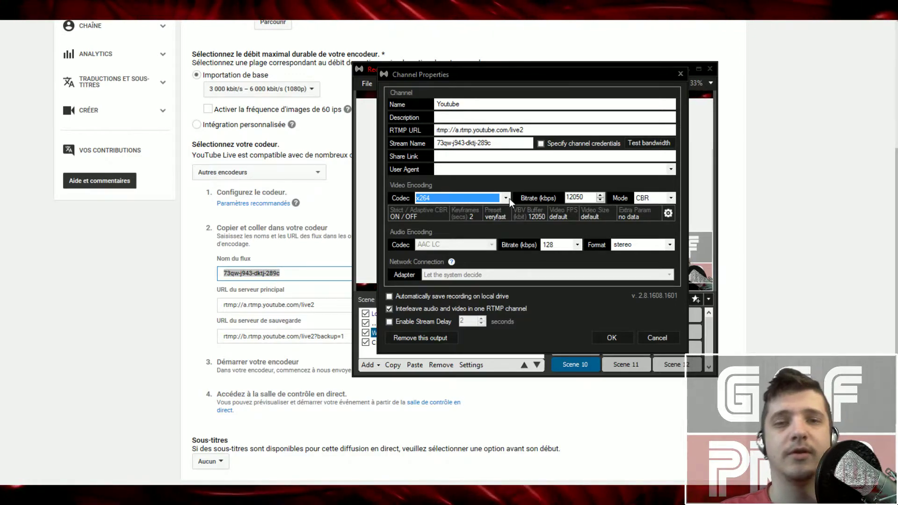
Set the Youtube output's video codec to NVENC H.264 and its audio bitrate to 128 kbps
click(506, 198)
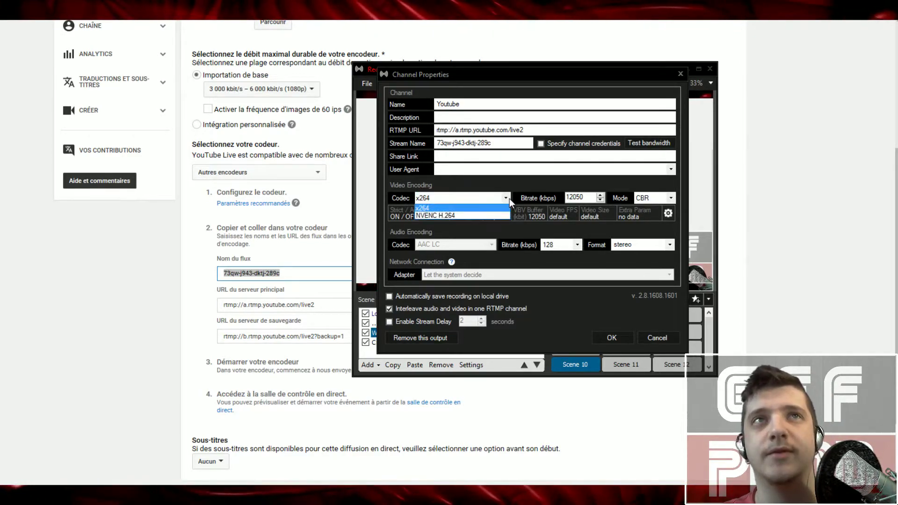
click(485, 216)
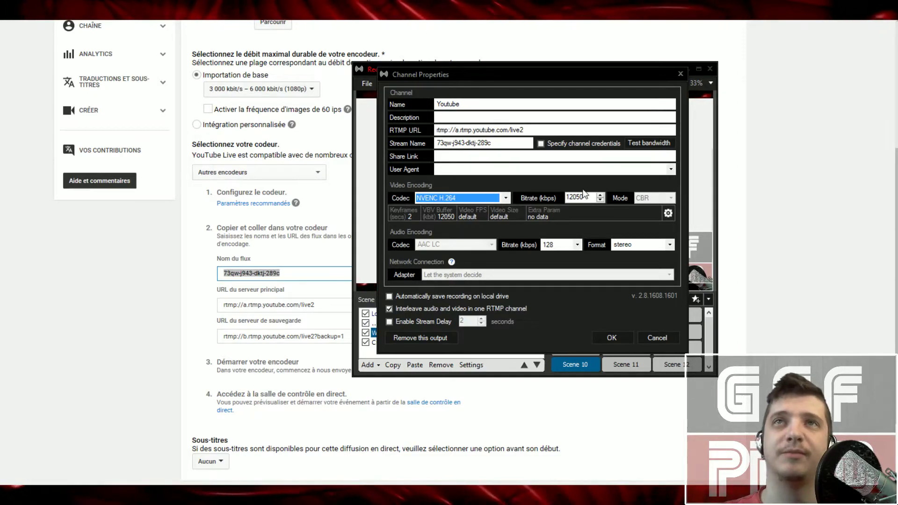
click(588, 199)
drag(588, 199, 564, 211)
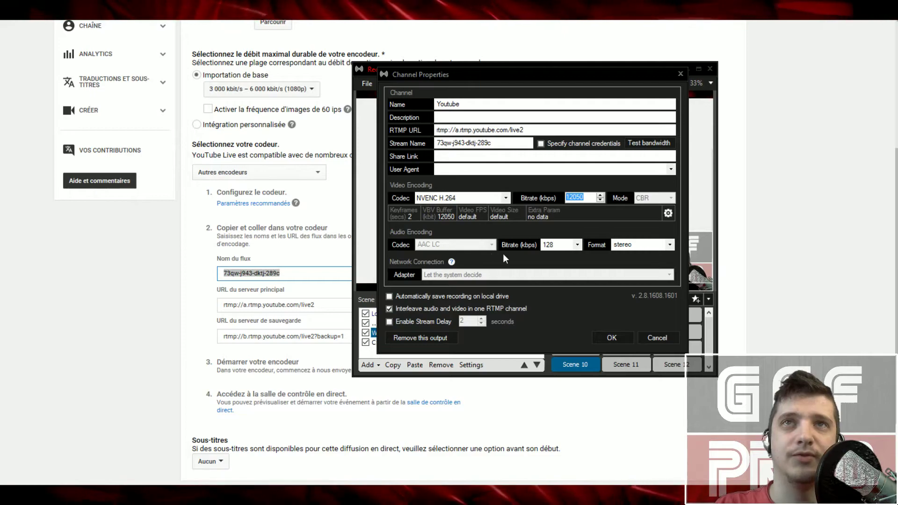
click(576, 245)
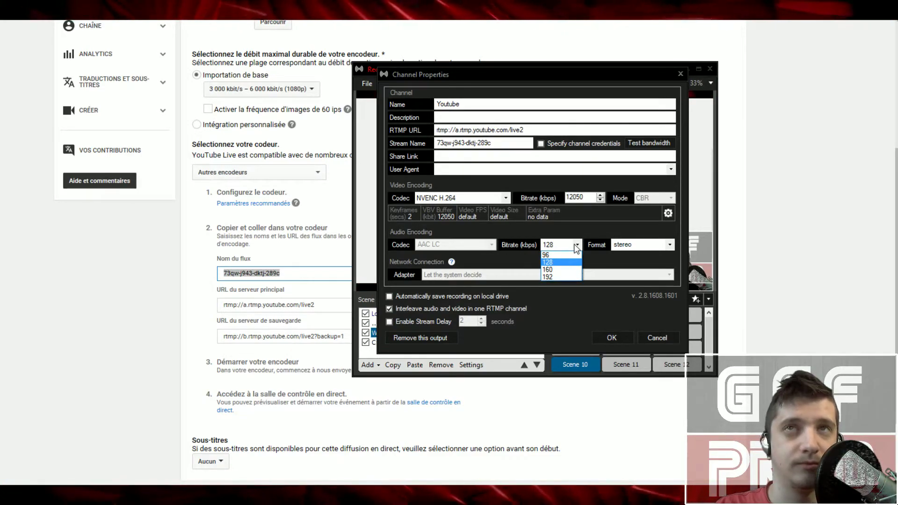
click(561, 263)
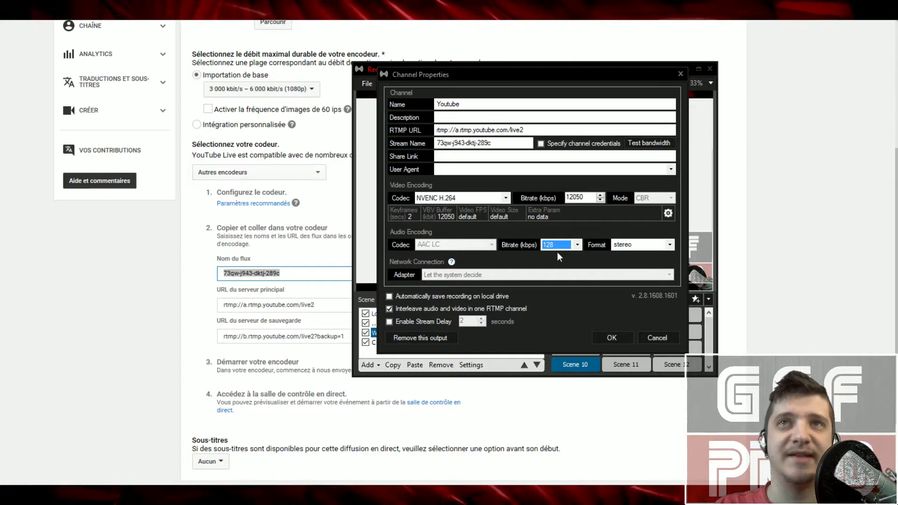
Try a video bitrate of 750 kbps together with the 128 kbps audio bitrate
click(583, 197)
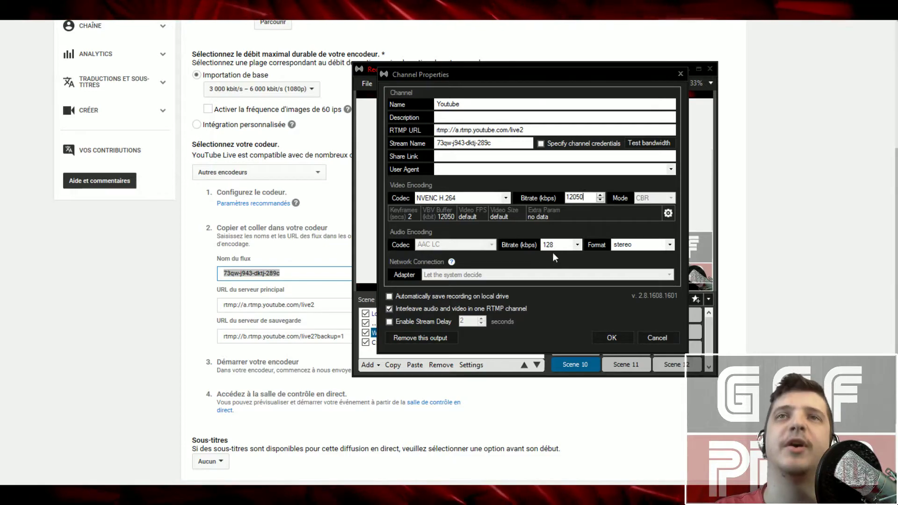
click(563, 244)
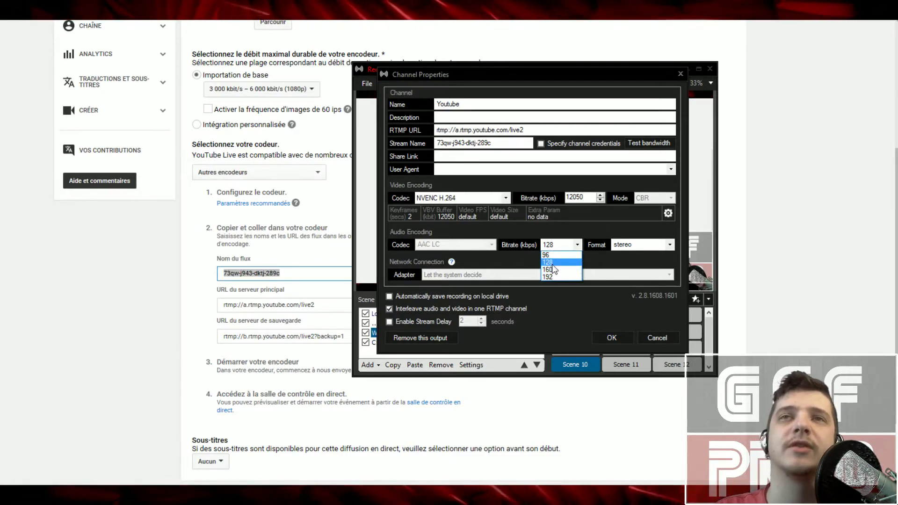
click(554, 262)
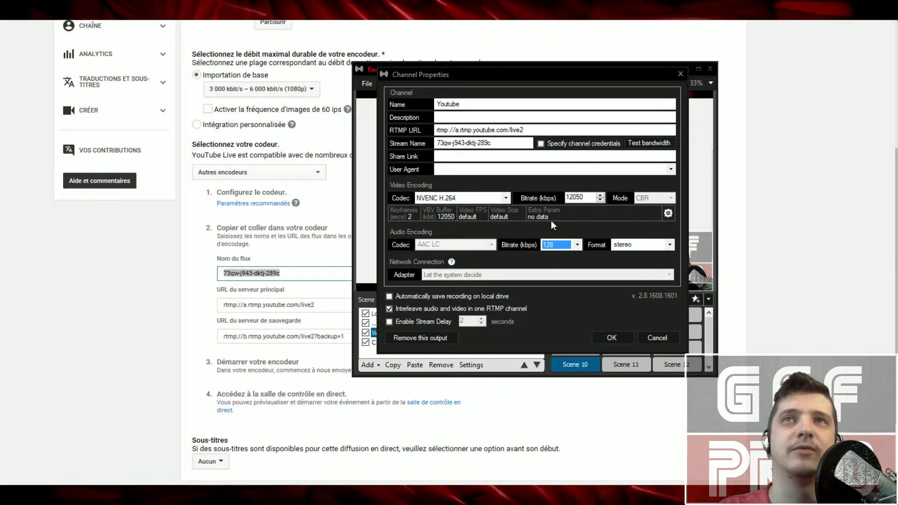
double_click(594, 198)
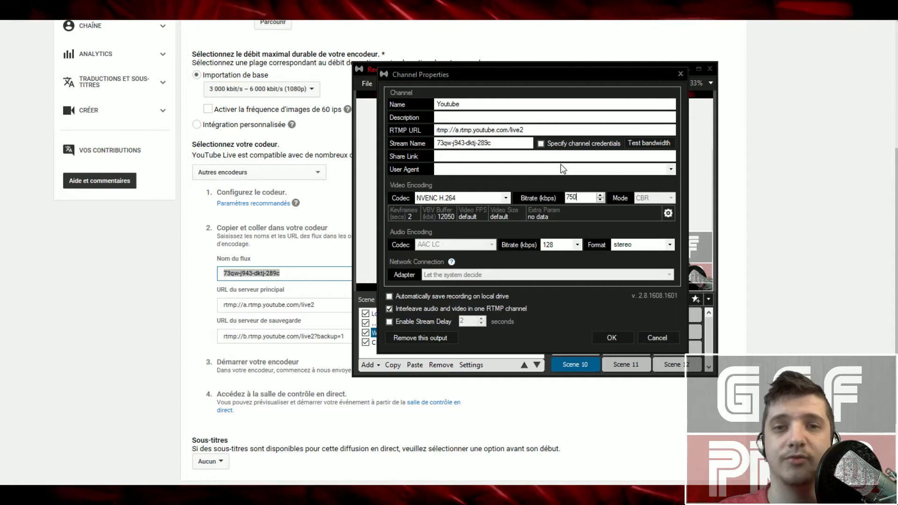
click(561, 245)
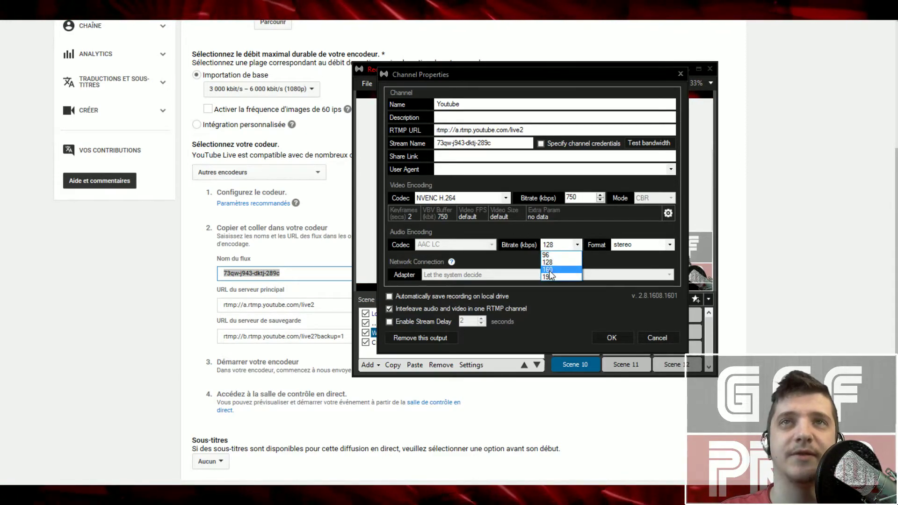
click(549, 262)
Set the video bitrate to 12500 kbps and save the Youtube channel properties
double_click(580, 197)
text(12500)
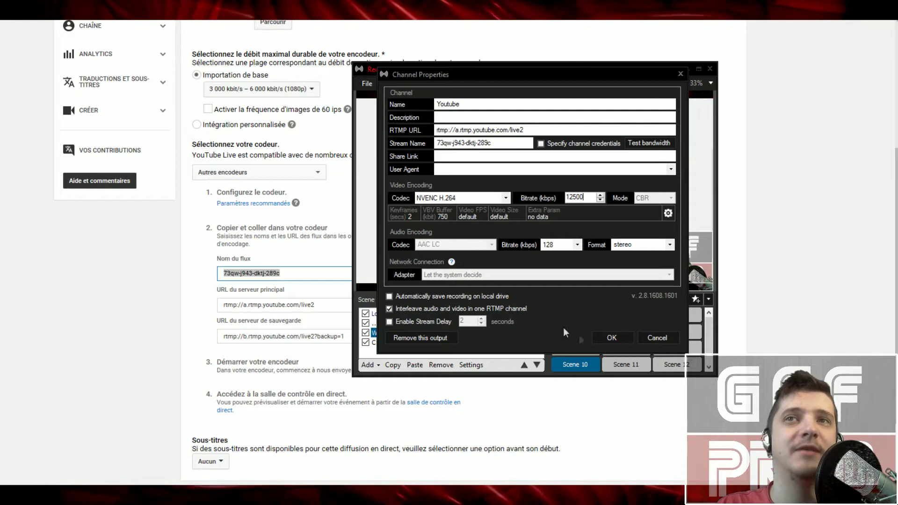
click(606, 340)
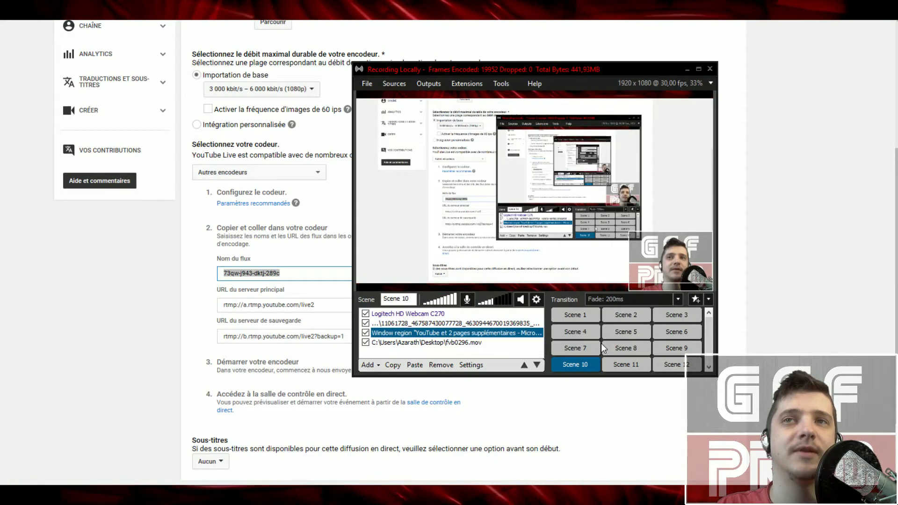
Return to the YouTube event page, open its watch page in a new tab, and open the event's live control room
drag(456, 69, 475, 179)
scroll(336, 205, up, 2)
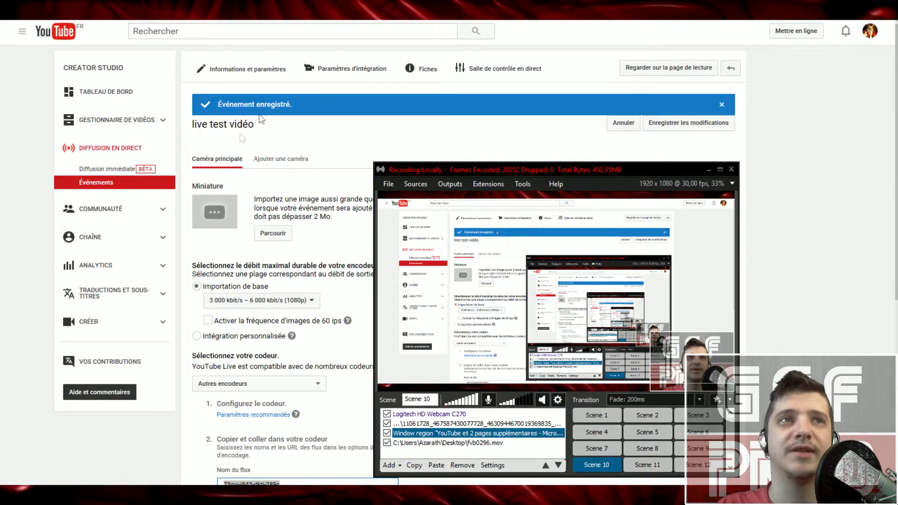
scroll(260, 403, down, 3)
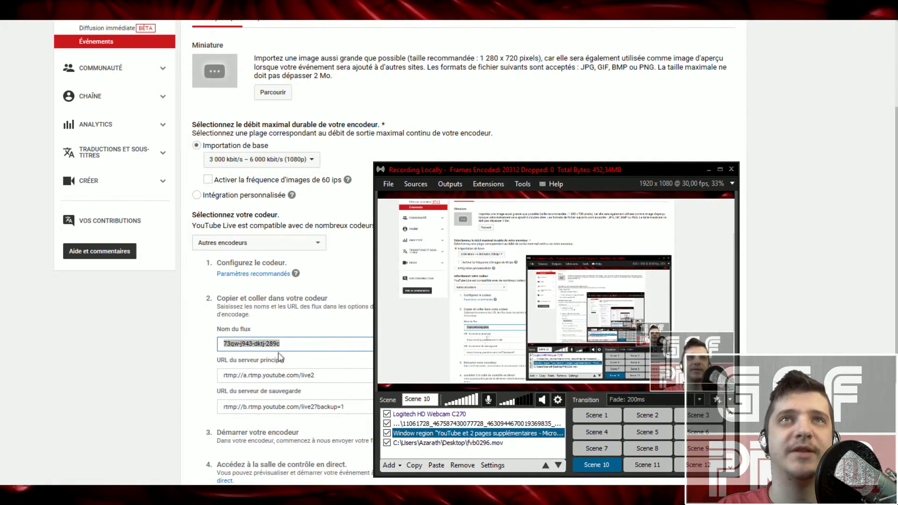
scroll(259, 403, up, 3)
right_click(655, 66)
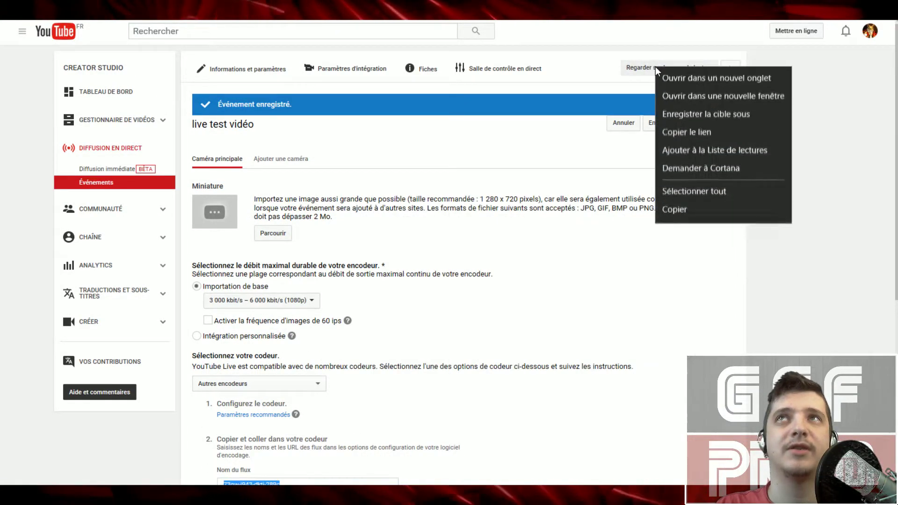
click(664, 75)
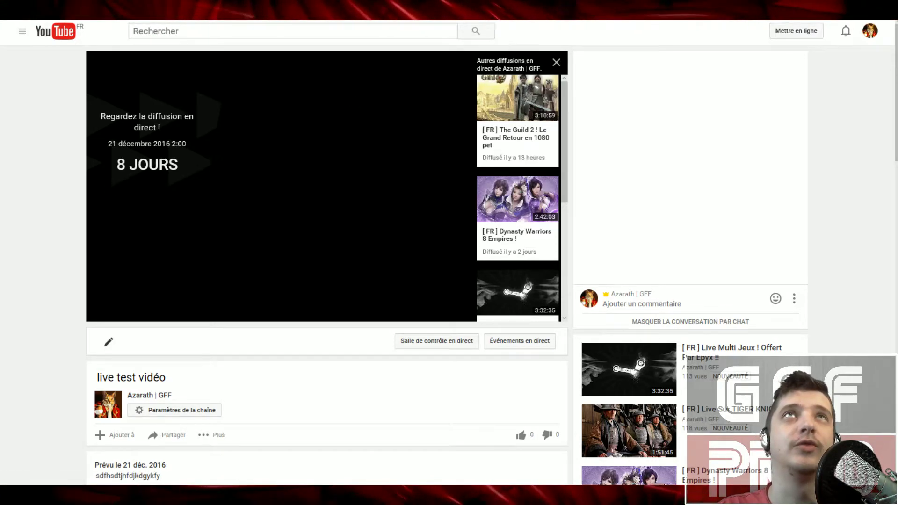
key(ctrl+Tab)
click(522, 69)
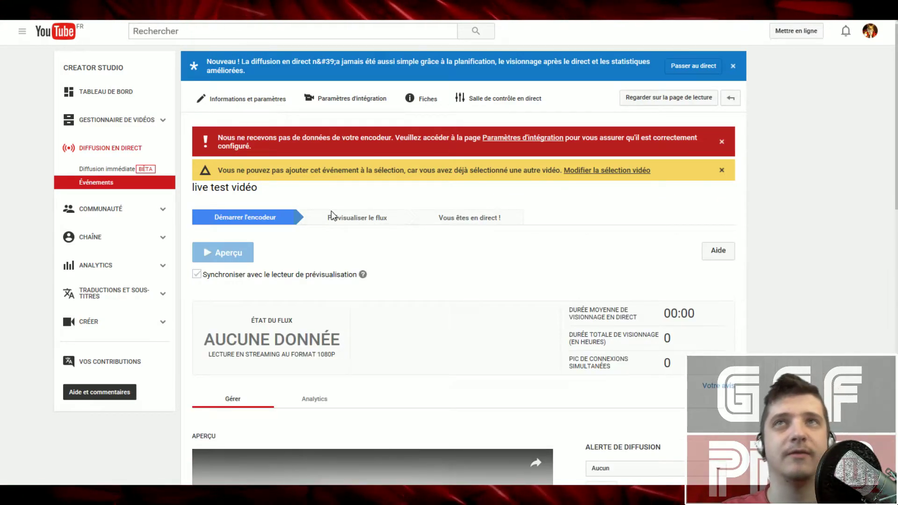
Examine the control room's stream status, preview and management options, and viewer analytics
scroll(368, 256, down, 4)
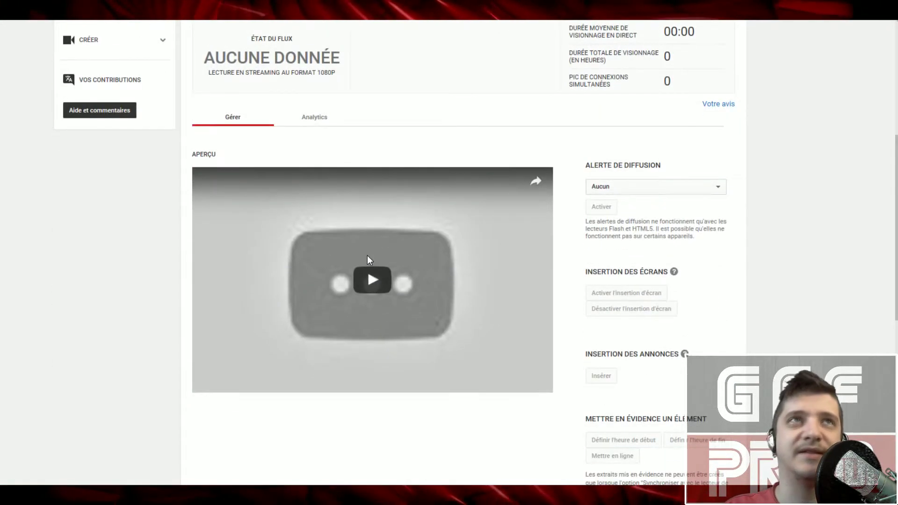
scroll(367, 257, up, 3)
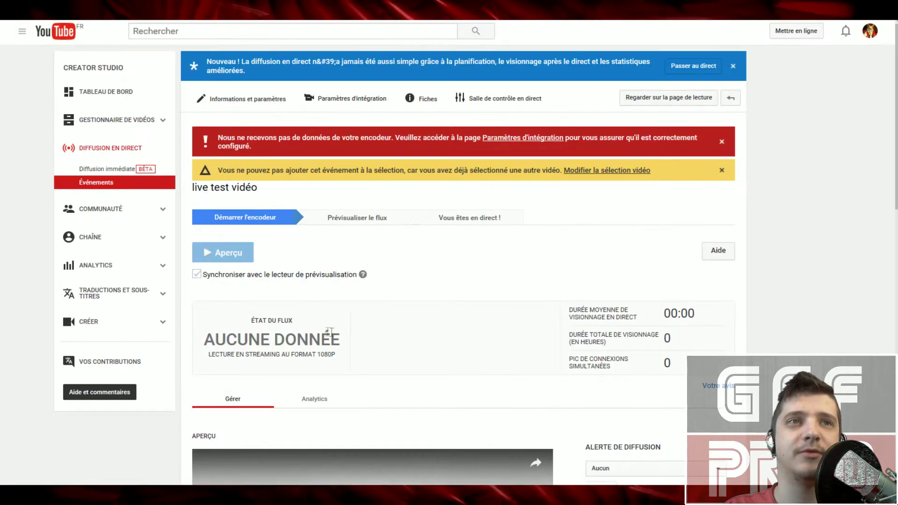
scroll(386, 331, down, 1)
scroll(386, 335, down, 2)
click(313, 260)
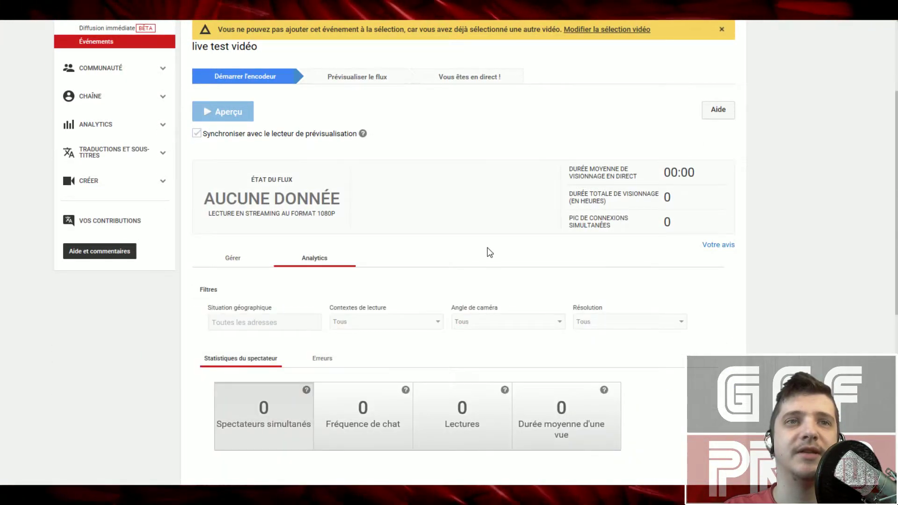
scroll(490, 252, down, 3)
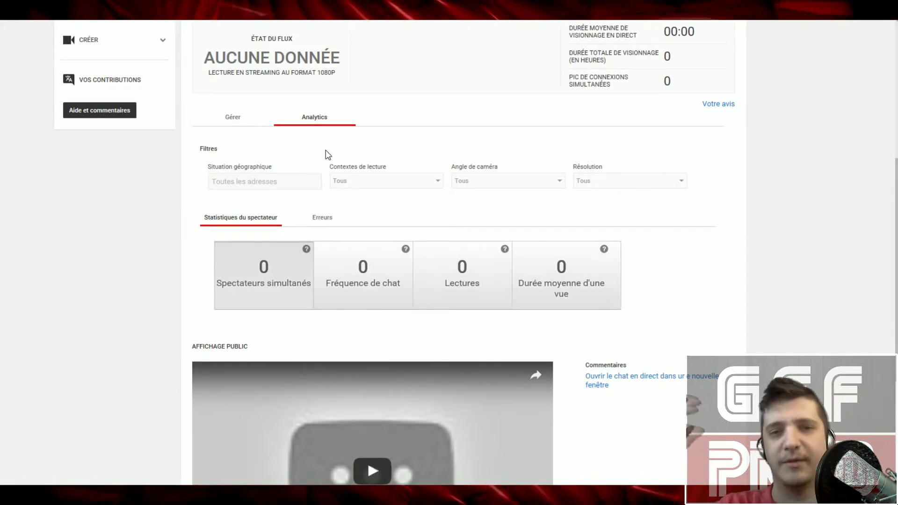
click(261, 131)
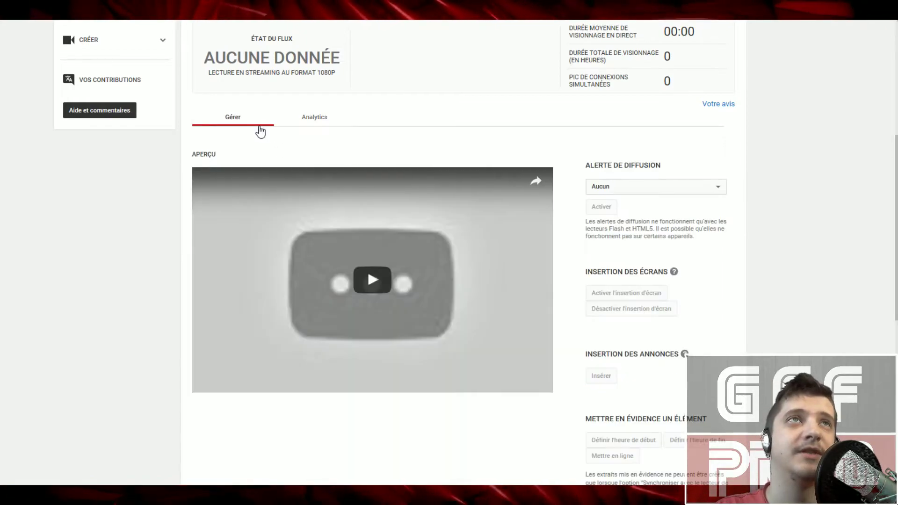
scroll(260, 132, up, 3)
Switch to XSplit Broadcaster, start streaming to the Youtube output, and move its window out of the way of the control room
mouse_move(481, 498)
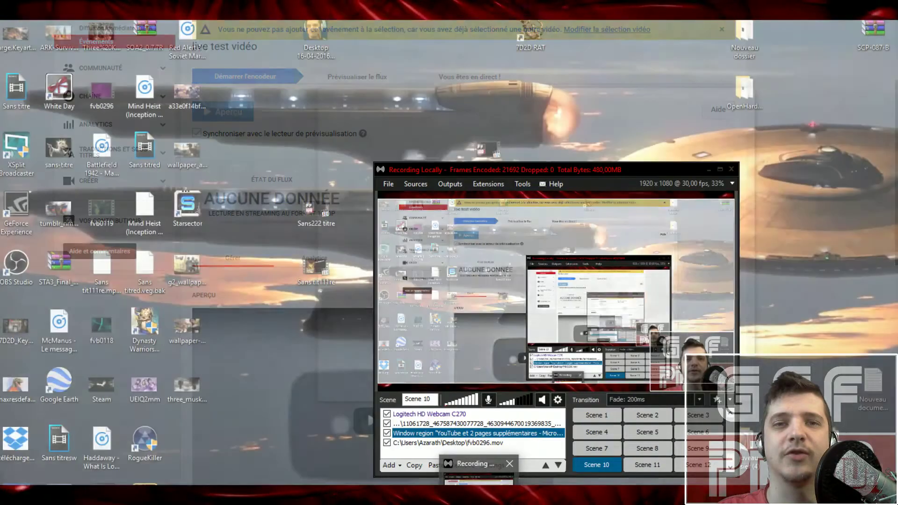
click(481, 479)
drag(532, 170, 662, 179)
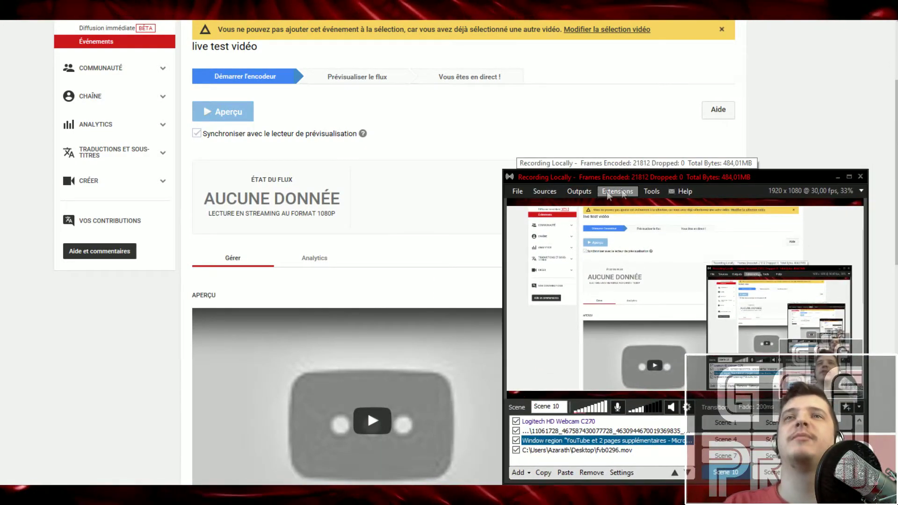
click(579, 193)
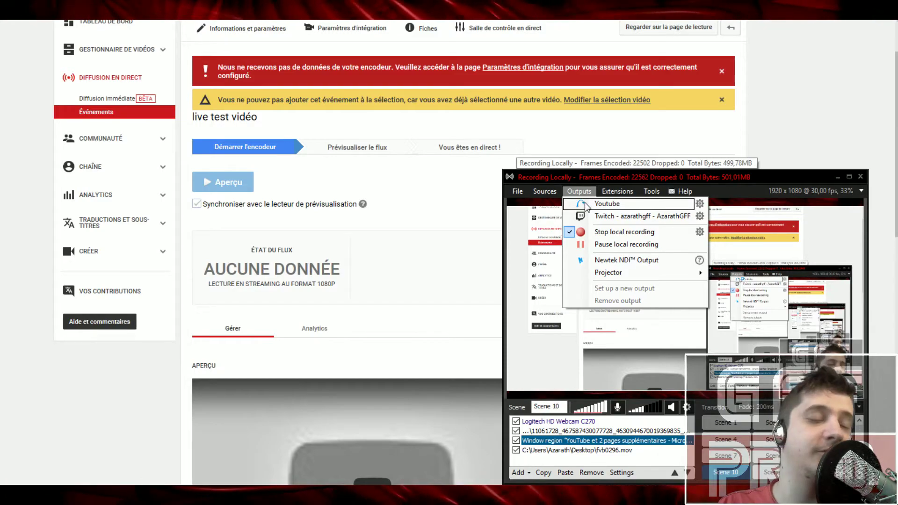
click(624, 205)
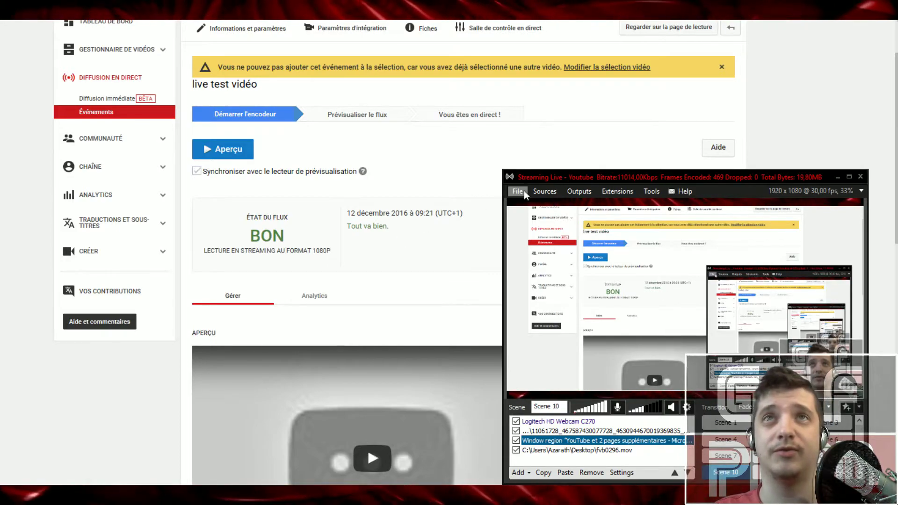
drag(549, 177, 505, 500)
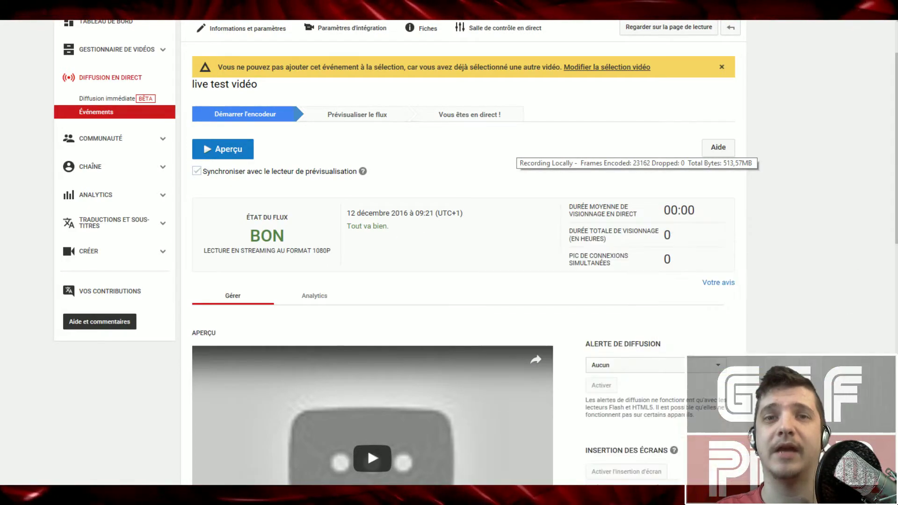
Start the preview of the live event from the control room and confirm it
click(223, 149)
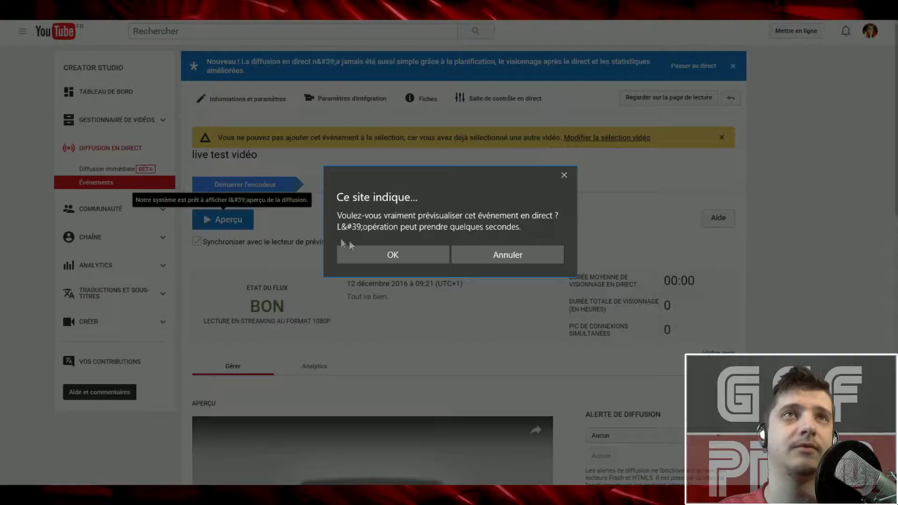
click(407, 257)
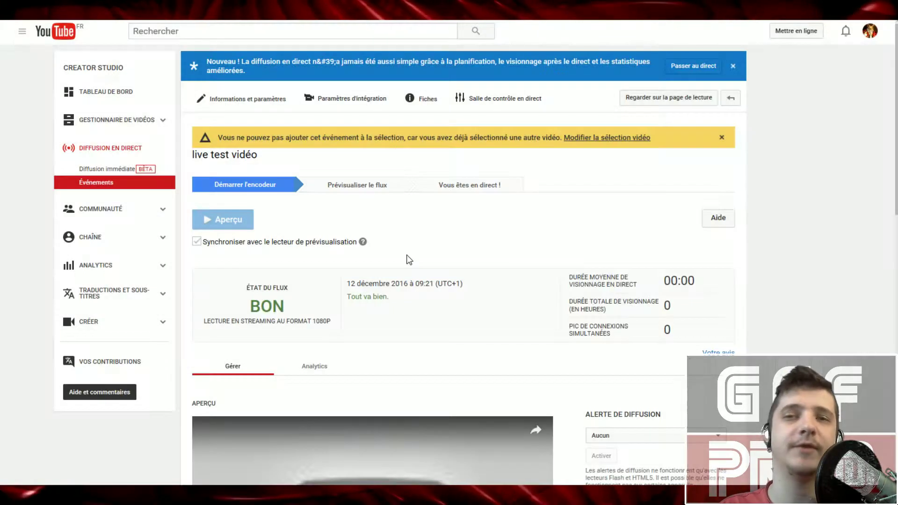
scroll(409, 260, down, 5)
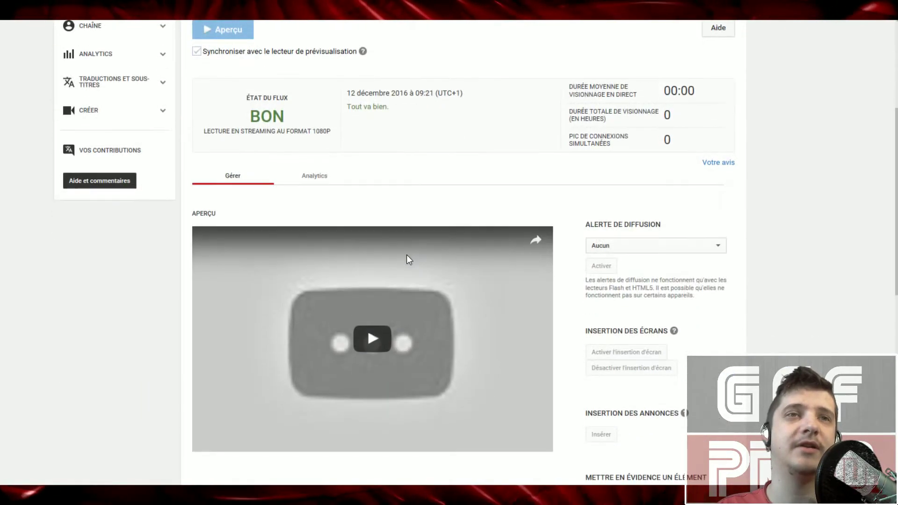
scroll(407, 257, down, 3)
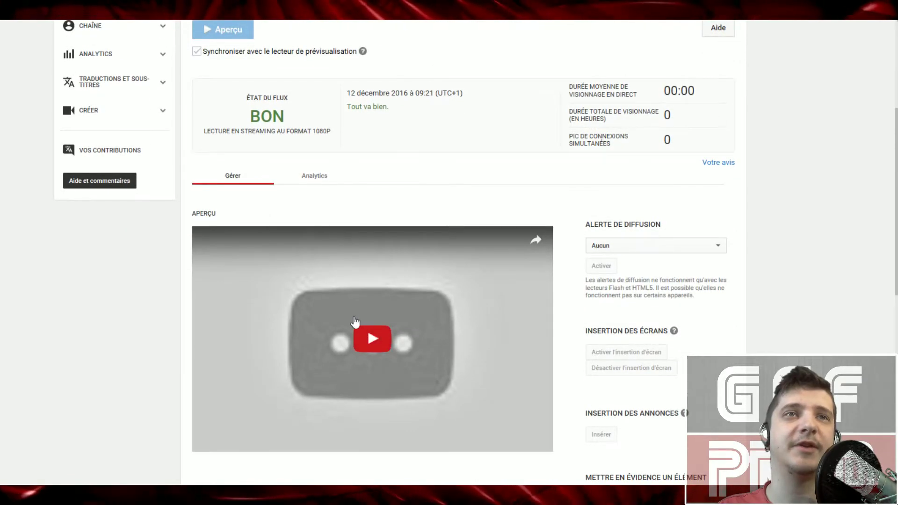
scroll(353, 319, down, 3)
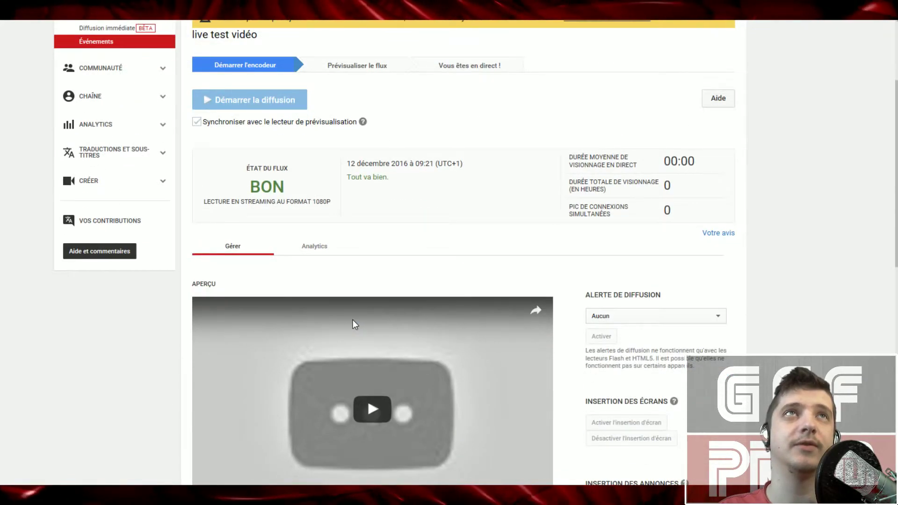
scroll(353, 321, down, 2)
scroll(352, 321, down, 2)
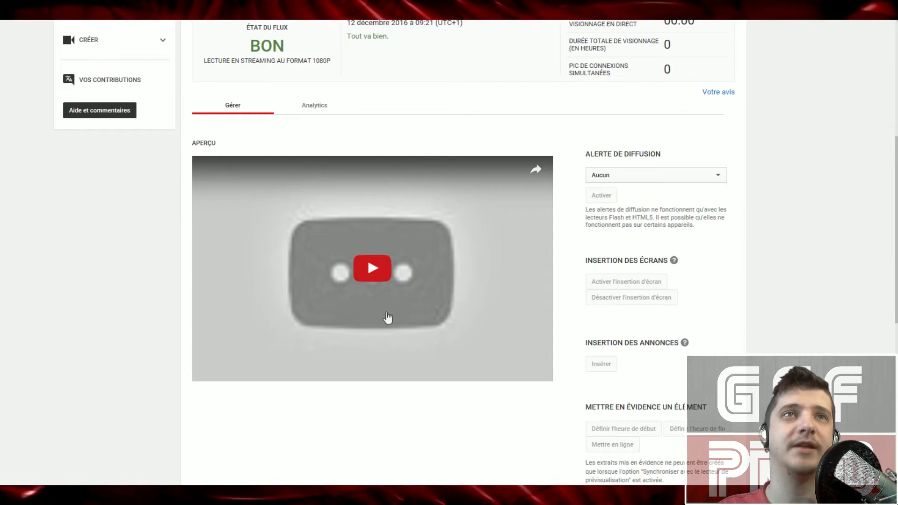
Play the incoming stream in the control room's preview player
scroll(299, 276, up, 4)
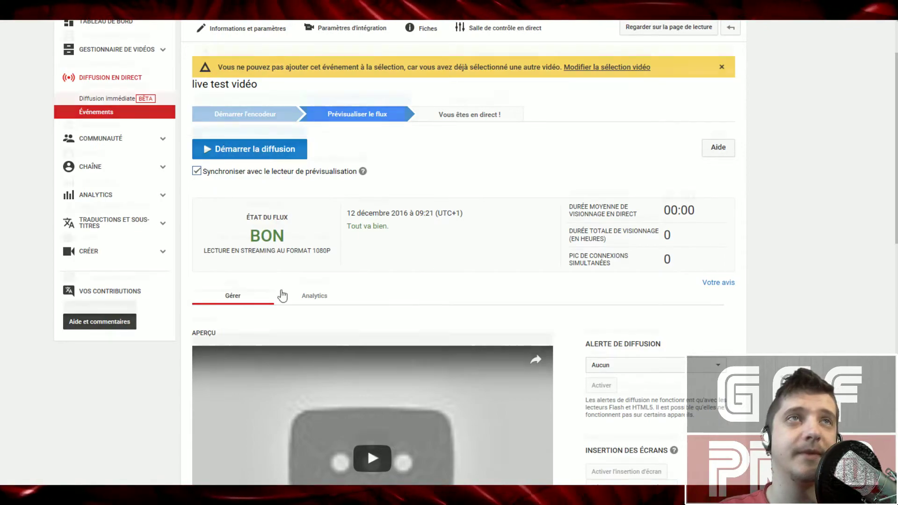
scroll(281, 296, down, 3)
click(370, 320)
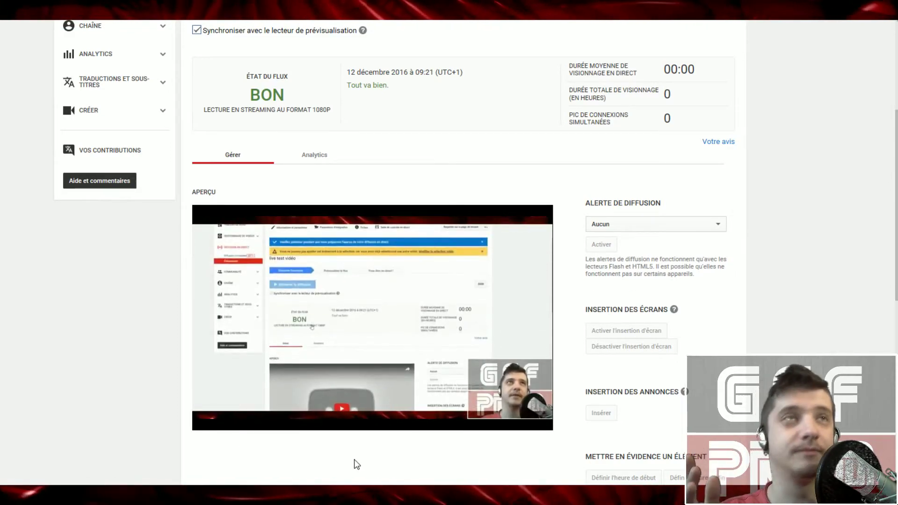
Start broadcasting the live event to the public from the control room and confirm it
scroll(260, 157, up, 2)
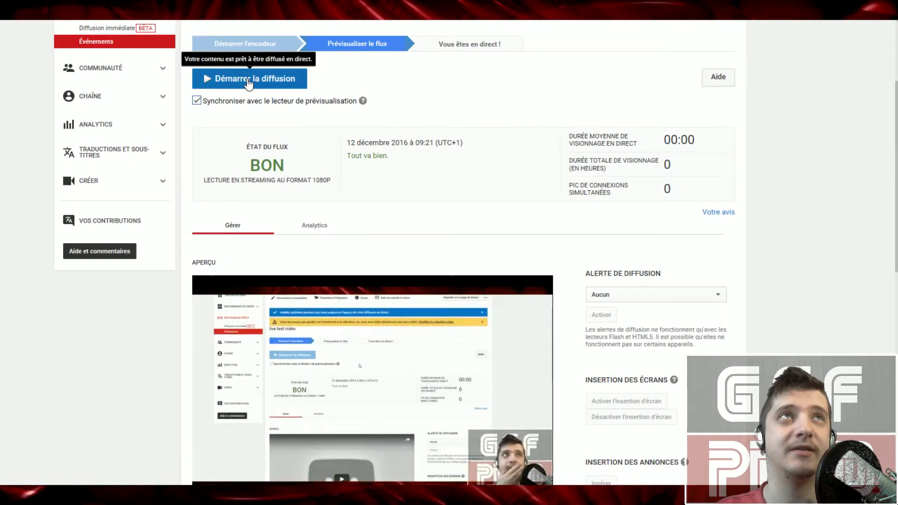
scroll(392, 315, down, 2)
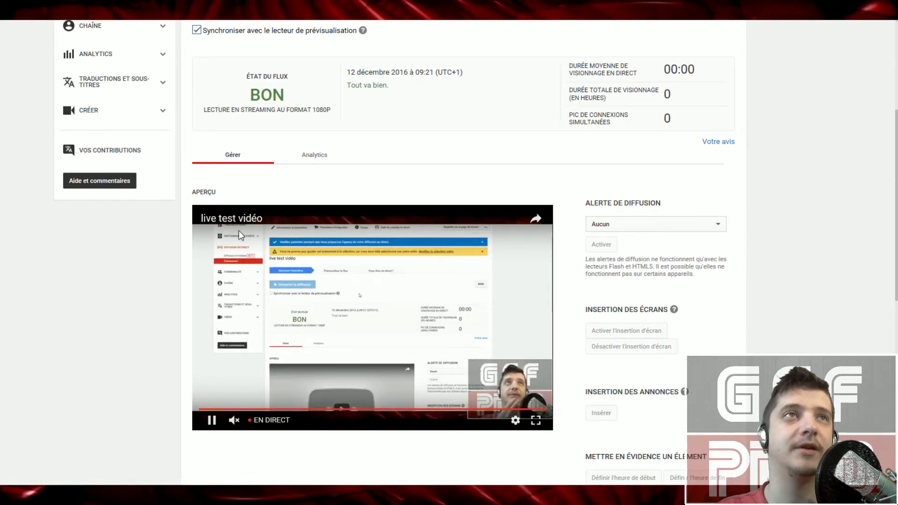
scroll(289, 319, up, 2)
scroll(452, 403, down, 2)
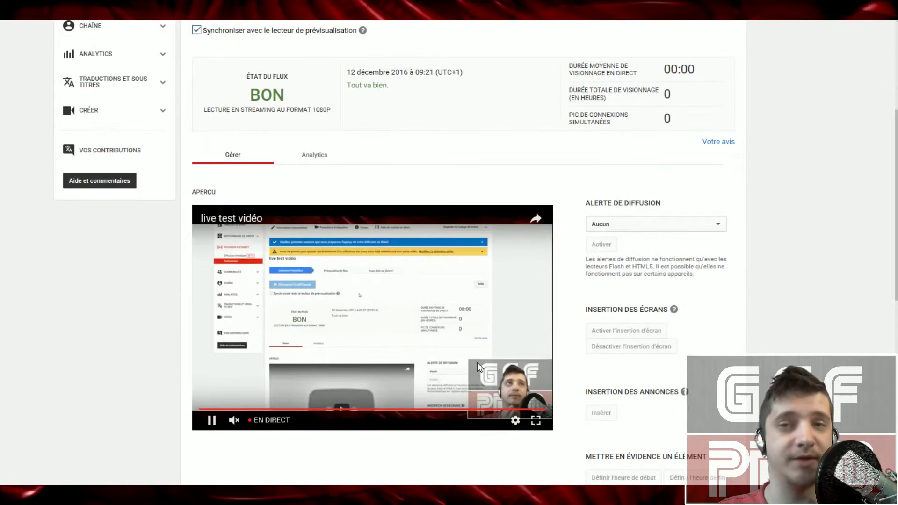
scroll(266, 237, up, 4)
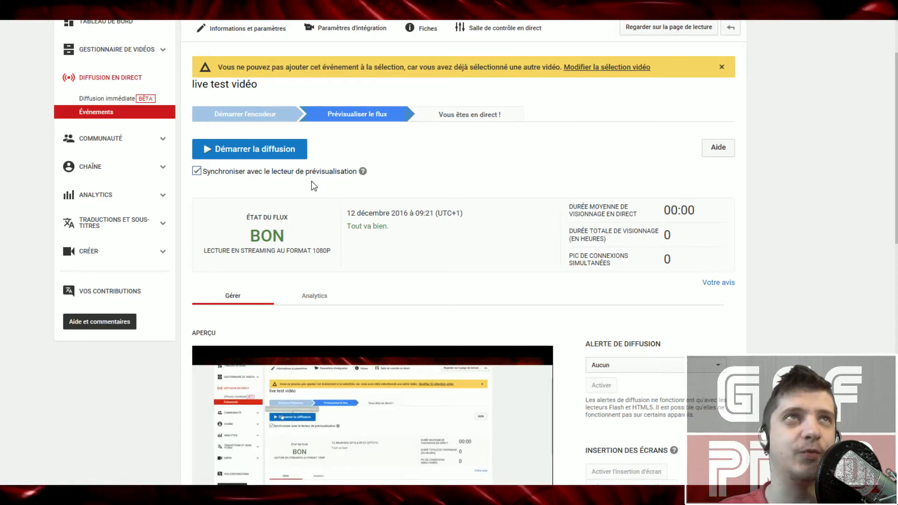
scroll(319, 185, down, 2)
scroll(312, 181, up, 4)
click(268, 218)
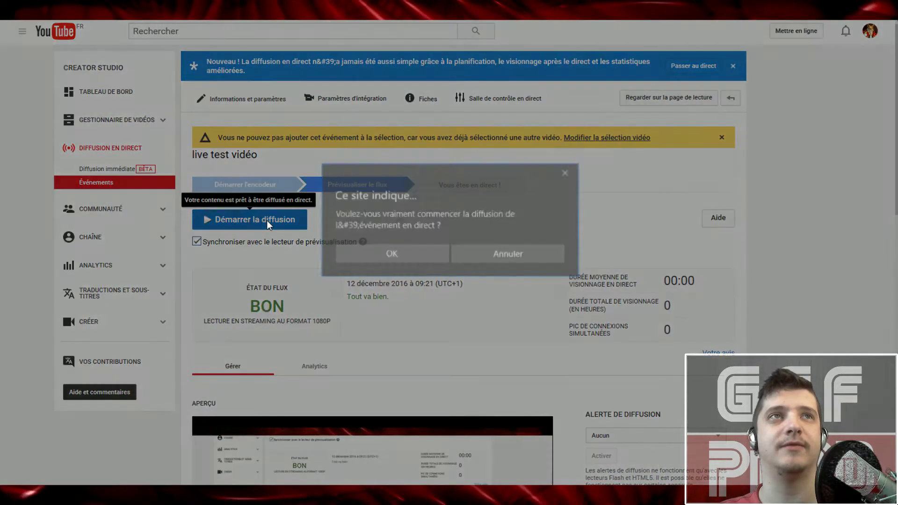
click(398, 261)
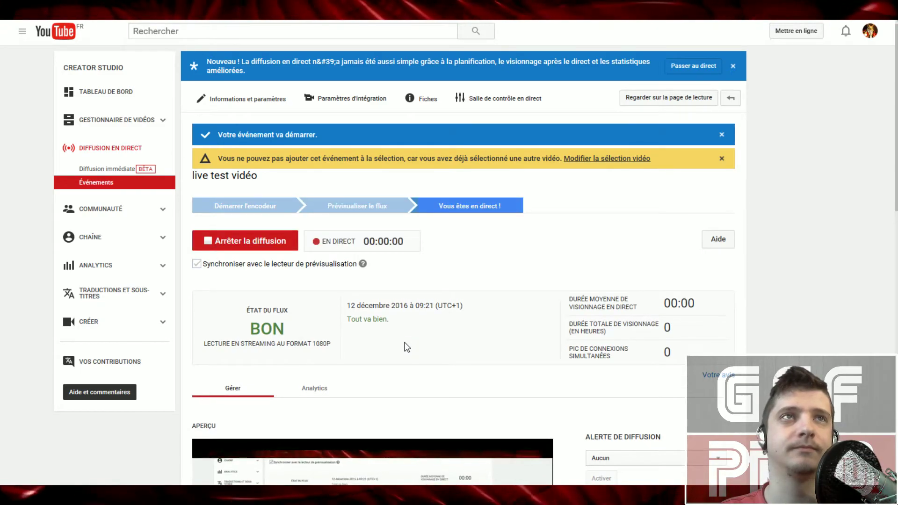
Stop the live event's broadcast from the control room and confirm the stop
scroll(407, 347, down, 3)
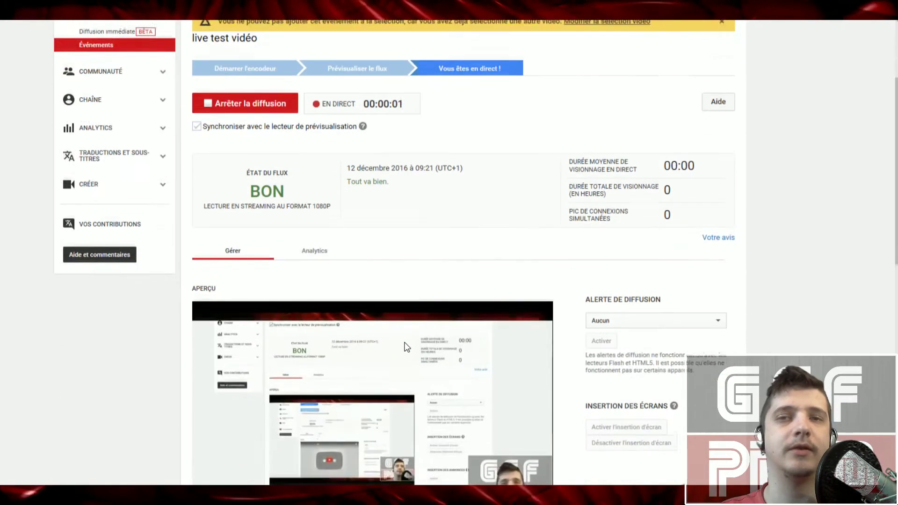
click(258, 101)
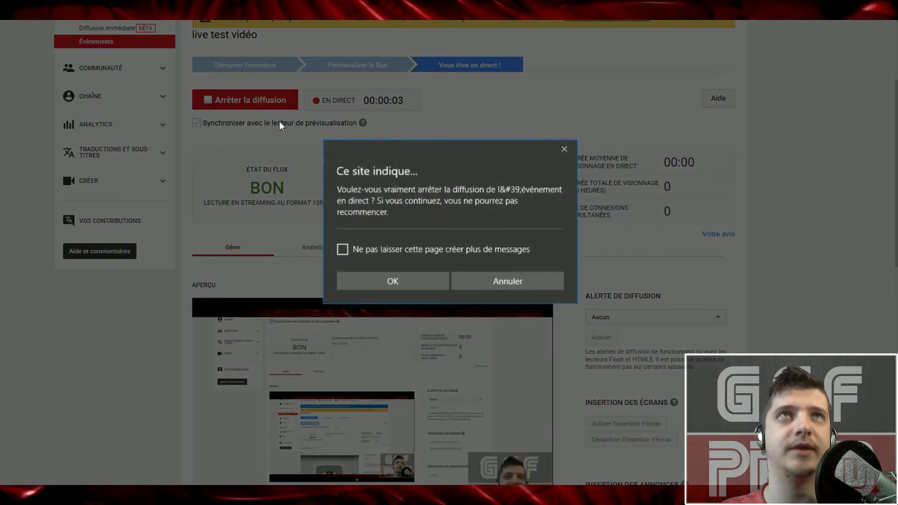
click(406, 274)
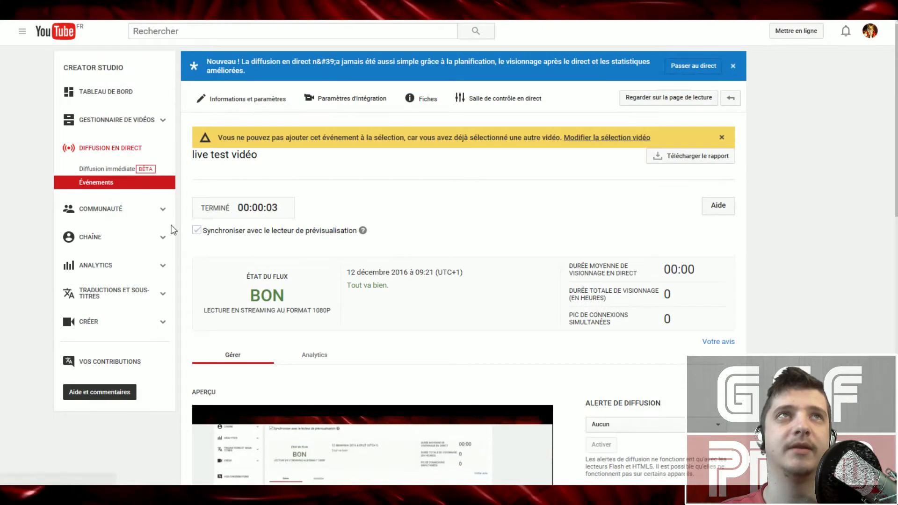
Switch to XSplit Broadcaster, stop streaming to the Youtube output, and return to the control room
scroll(327, 210, down, 3)
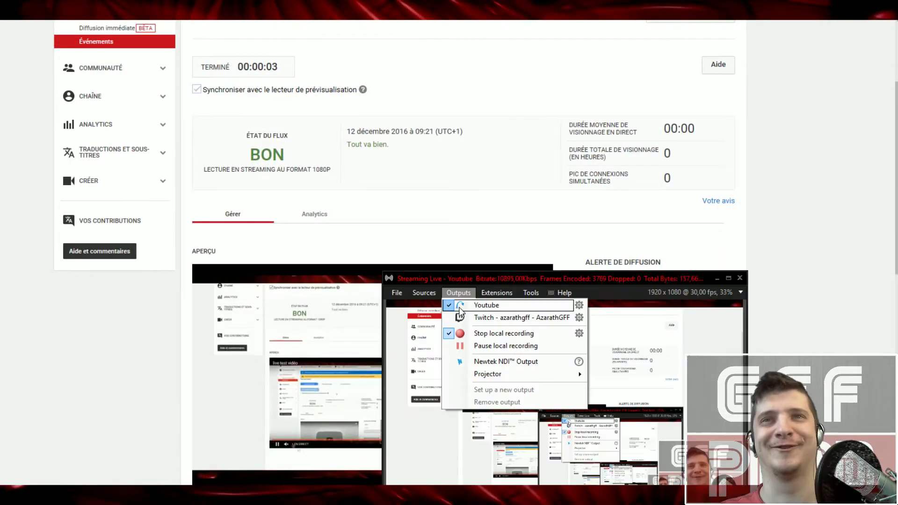
click(460, 307)
drag(465, 282, 434, 196)
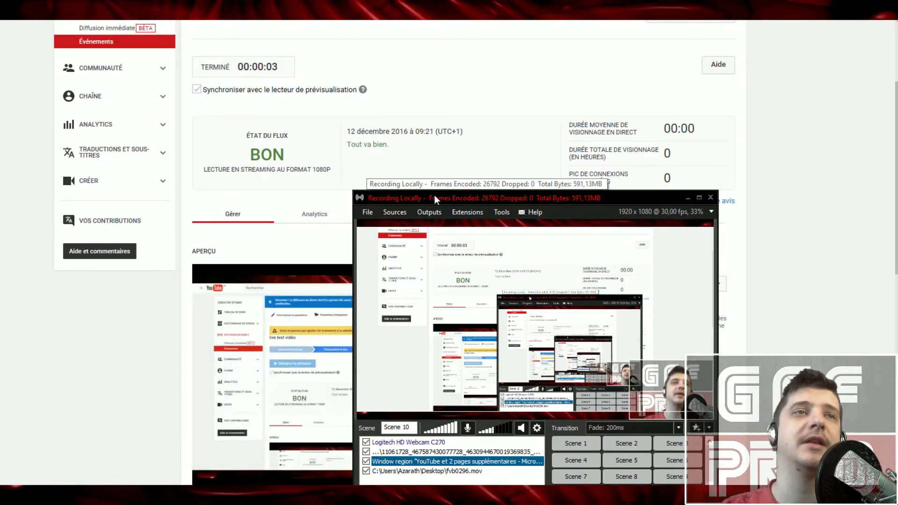
click(109, 327)
Go through the channel page to the video manager and check the watch page of the "live test vidéo" recording
scroll(211, 304, down, 5)
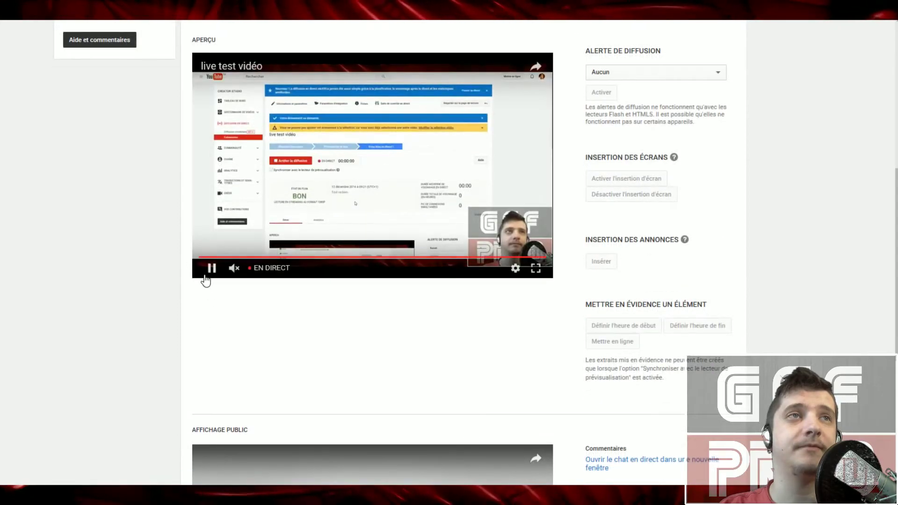
scroll(131, 314, up, 8)
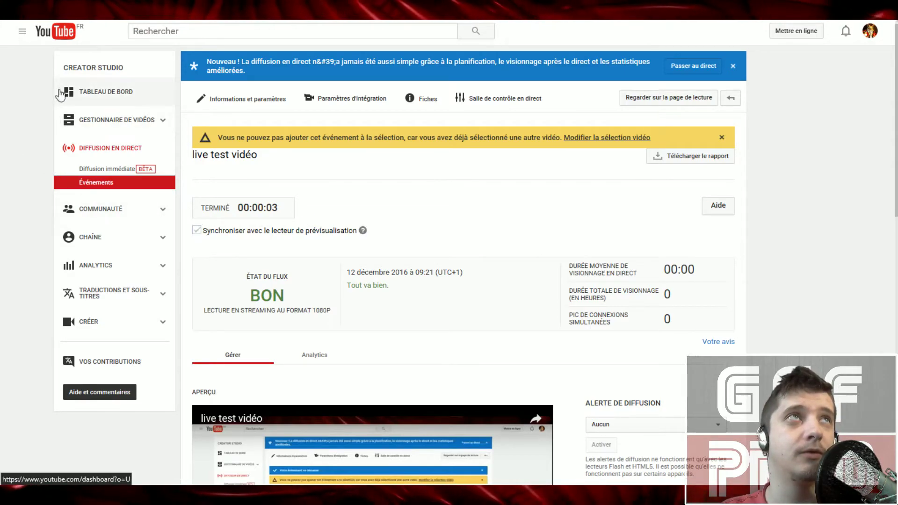
click(15, 33)
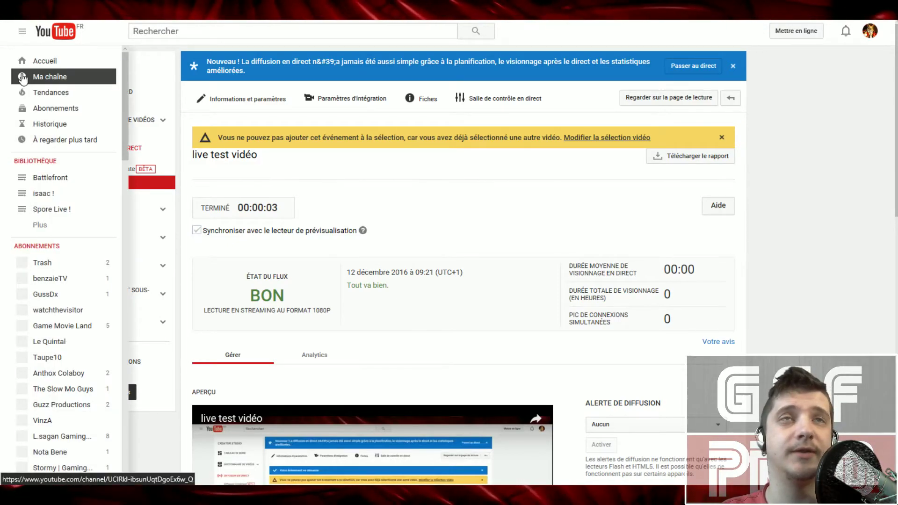
click(22, 77)
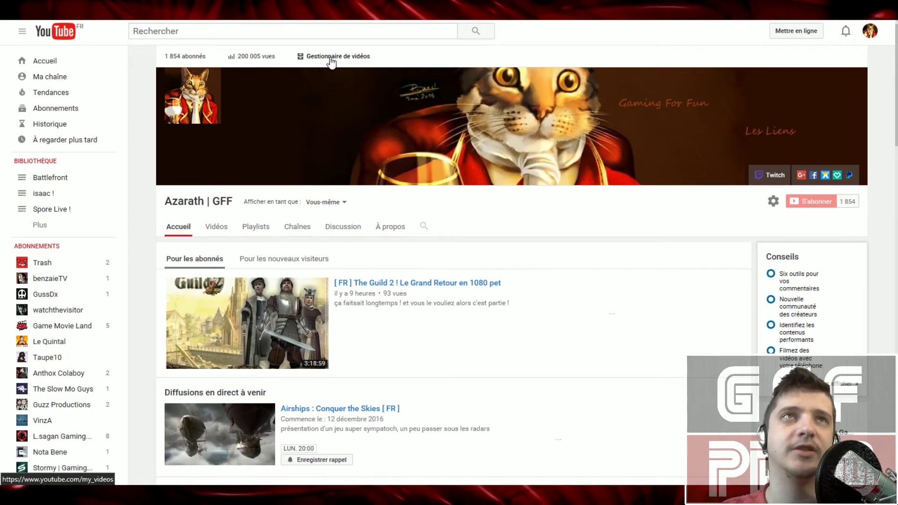
click(332, 57)
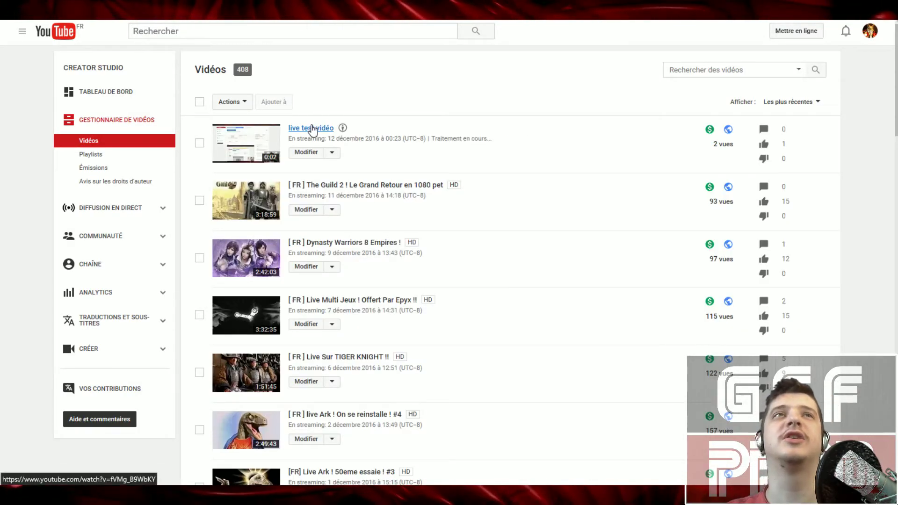
click(312, 130)
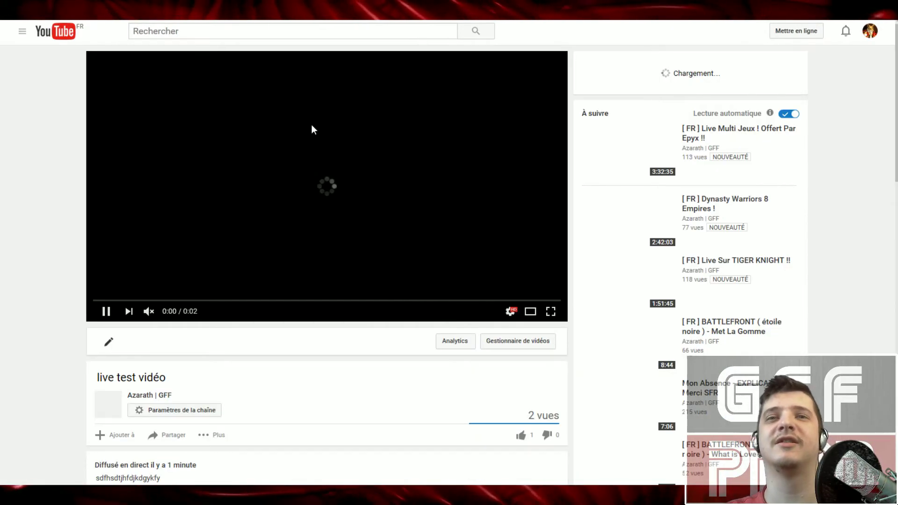
scroll(285, 278, down, 5)
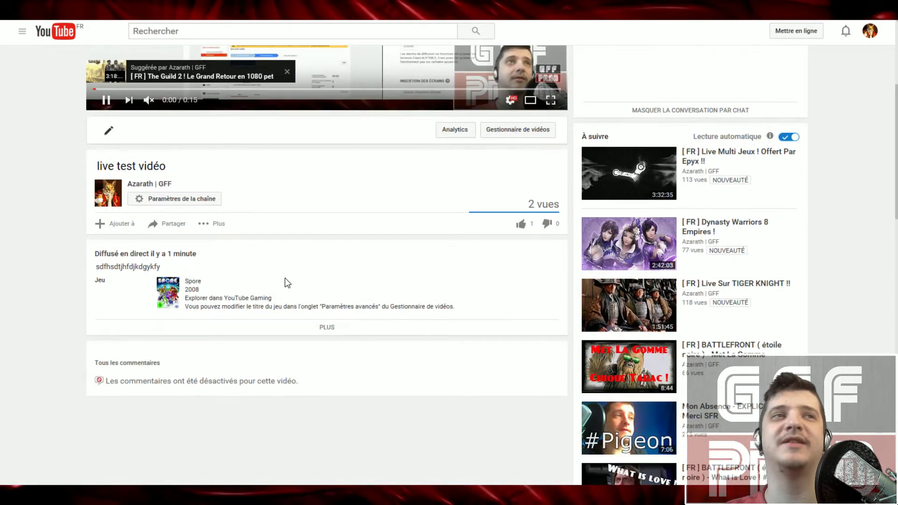
Return to the video manager and delete the "live test vidéo" recording, confirming the deletion
key(alt+Left)
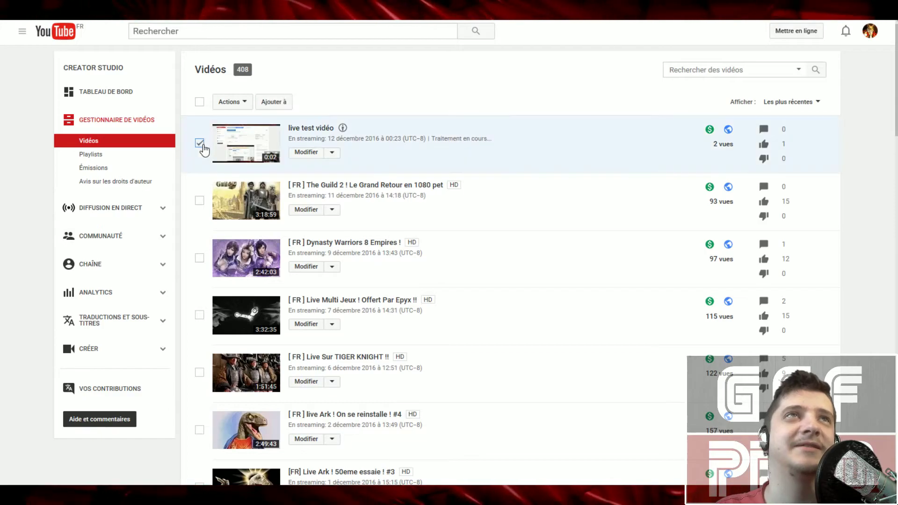
click(237, 102)
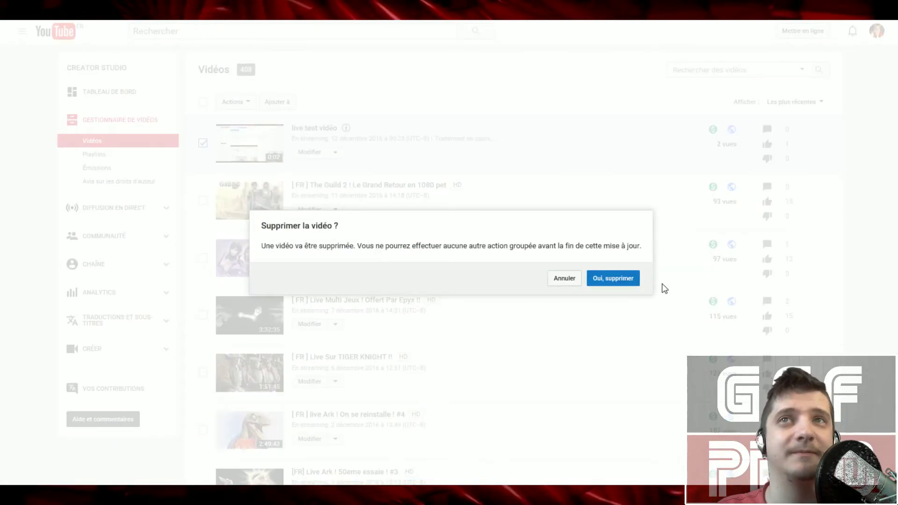
click(626, 280)
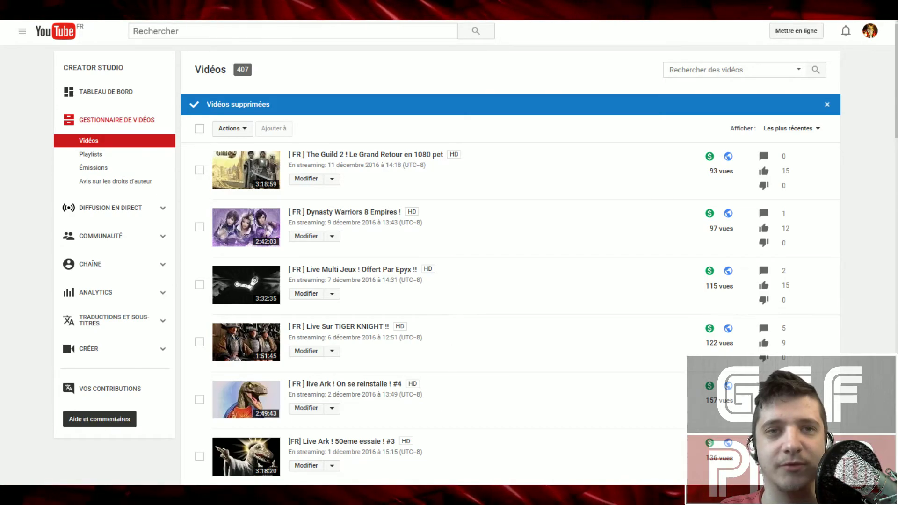
Switch to XSplit Broadcaster and move its window fully into view over the video list
key(alt+Tab)
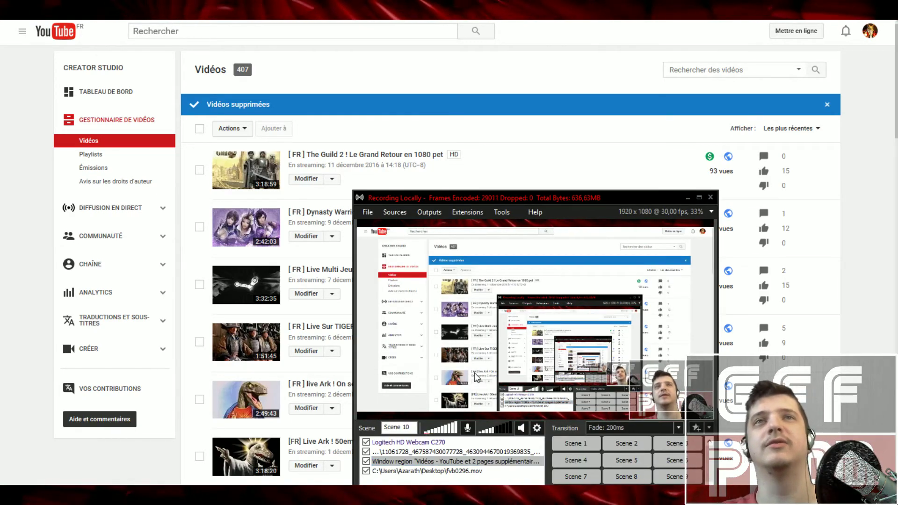
drag(524, 202, 456, 504)
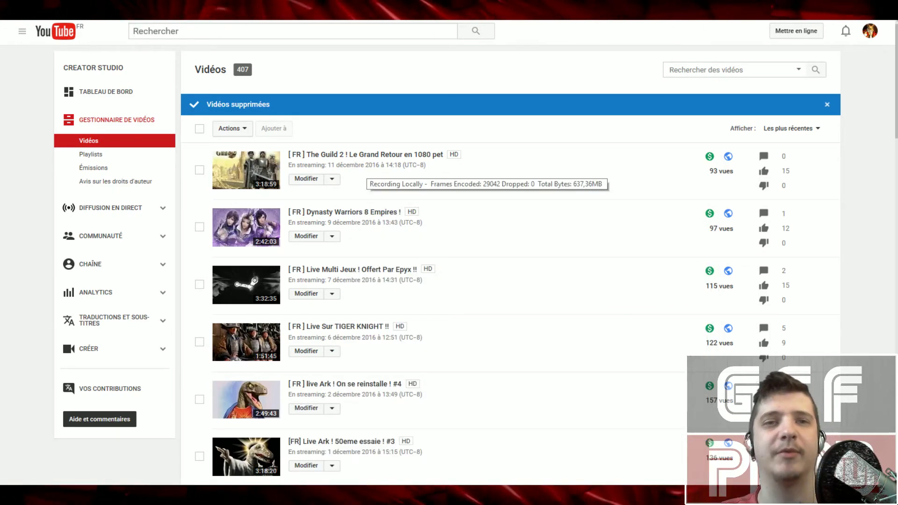
key(alt+Tab)
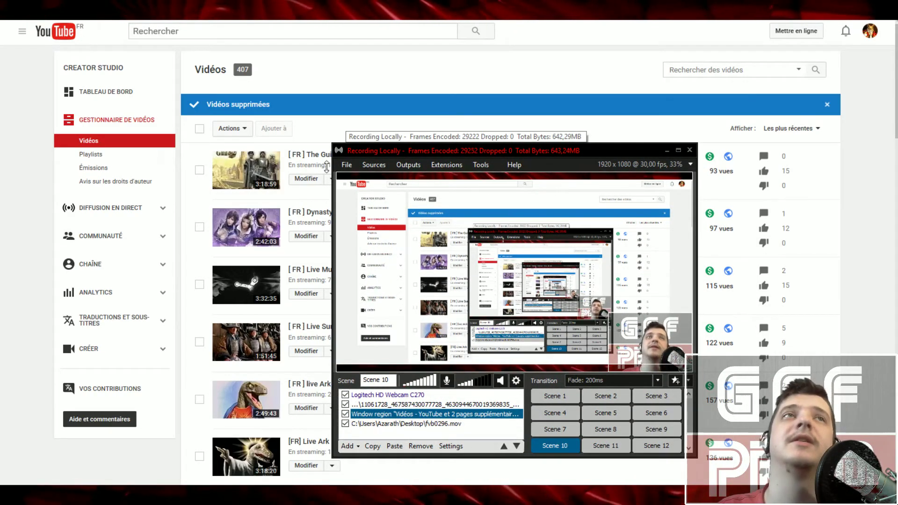
click(39, 192)
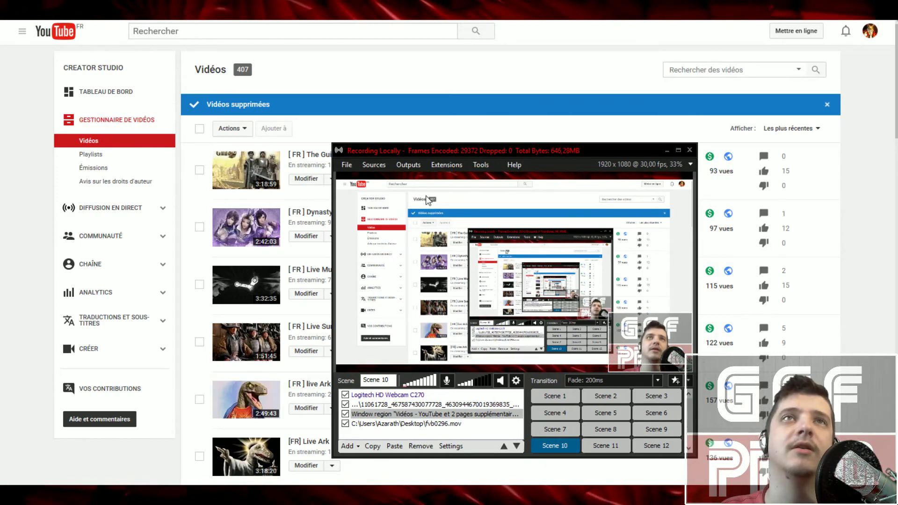
drag(458, 149, 460, 319)
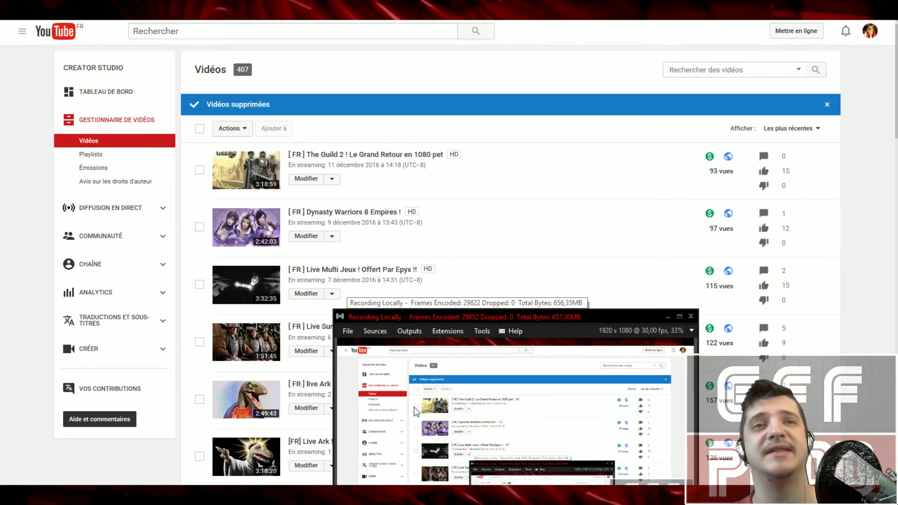
drag(465, 319, 444, 181)
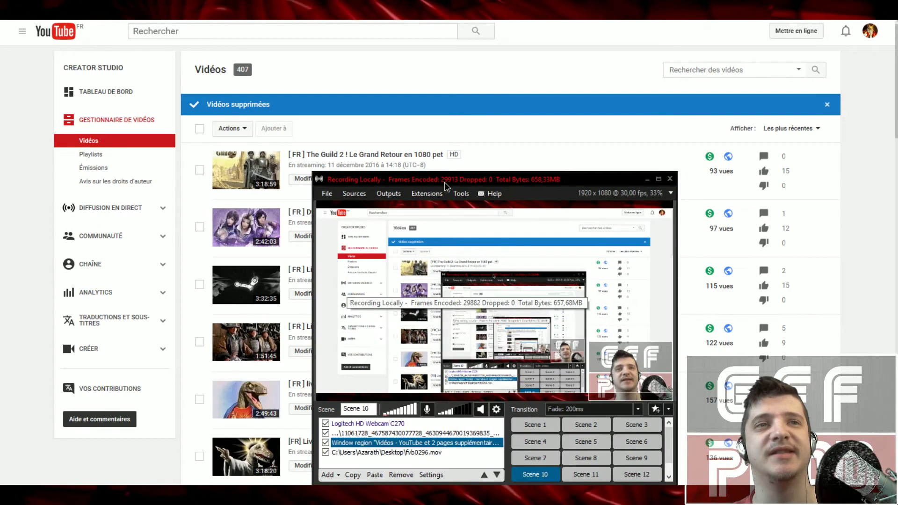